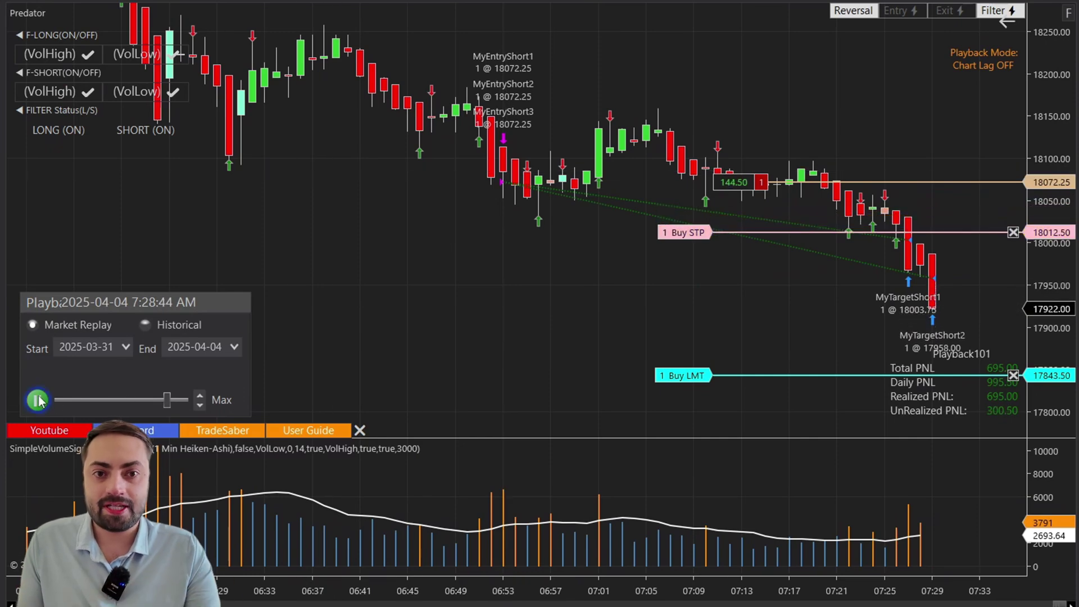
Let the replay run until MyTargetShort3 fills, then pause playback at 1152.50 realized profit.
scroll(453, 335, down, 3)
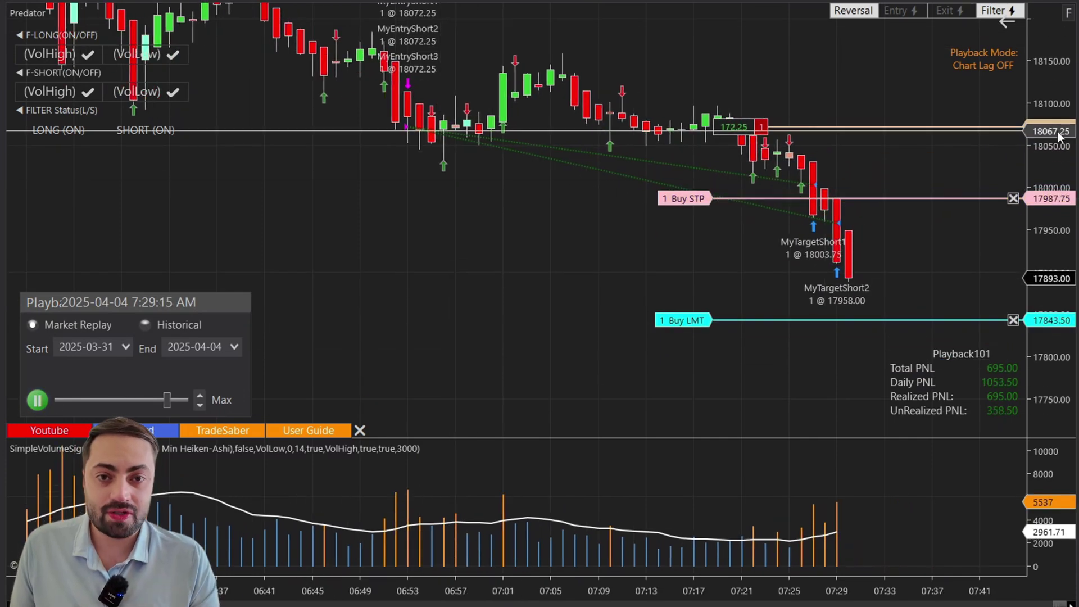
scroll(449, 332, down, 2)
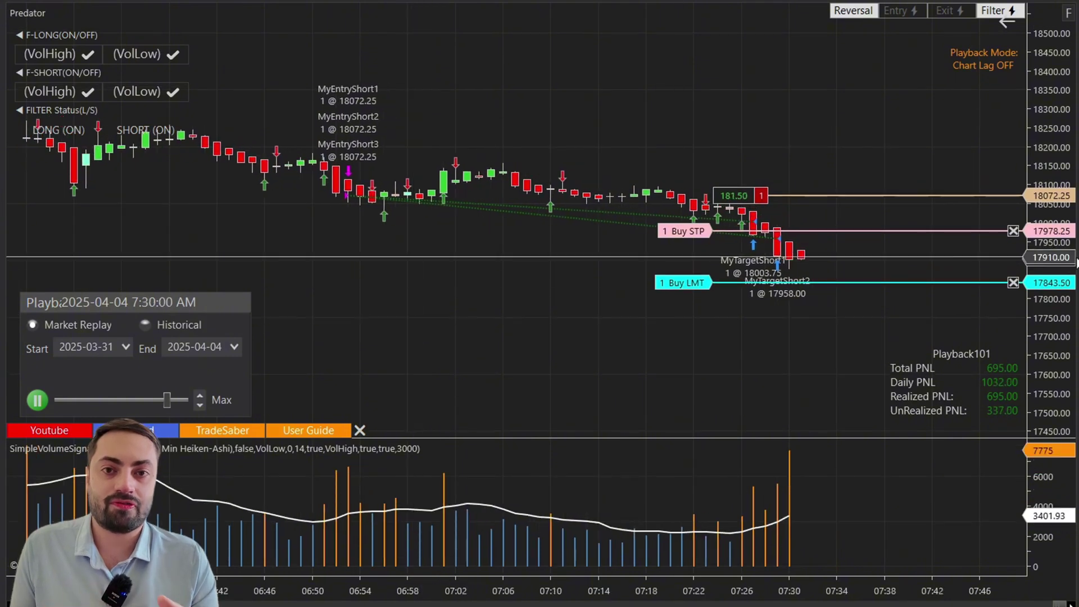
scroll(440, 326, down, 2)
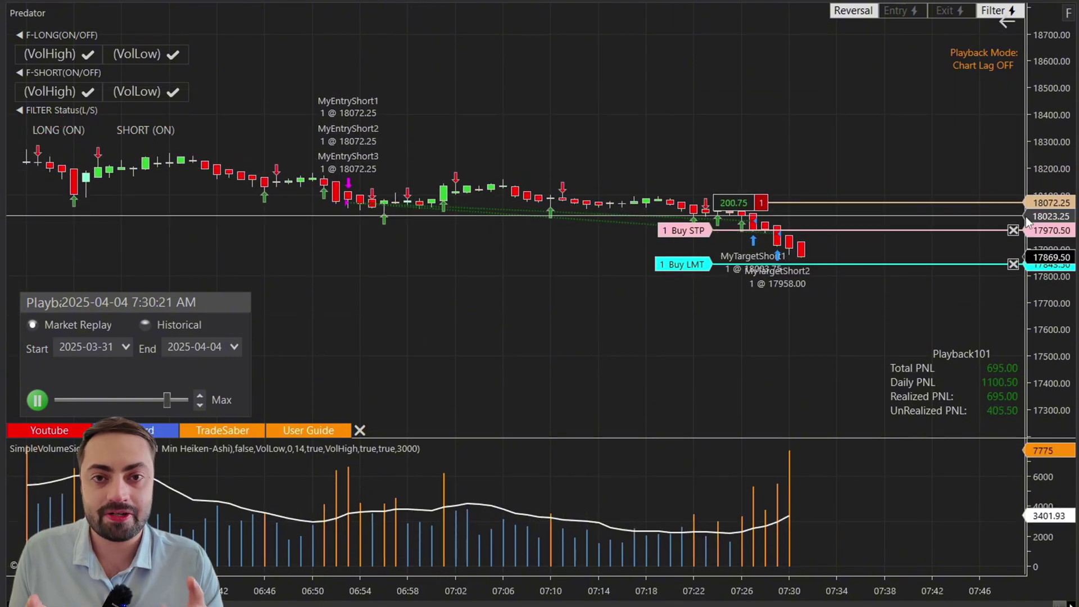
click(36, 402)
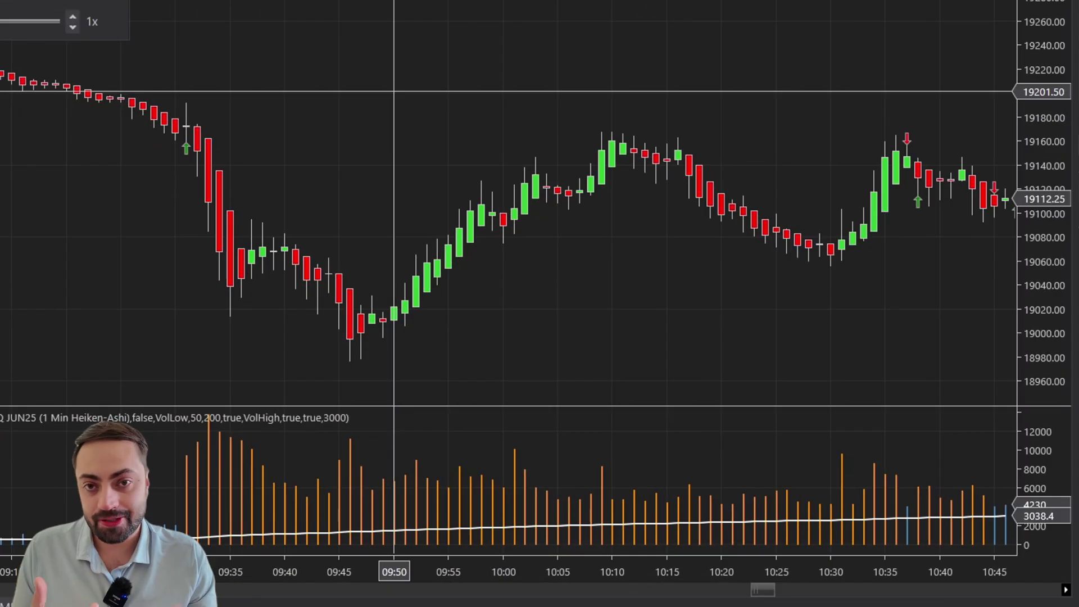
Open the chart's Indicators window and select SimpleVolumeSignal from the TradeSaber folder.
right_click(569, 91)
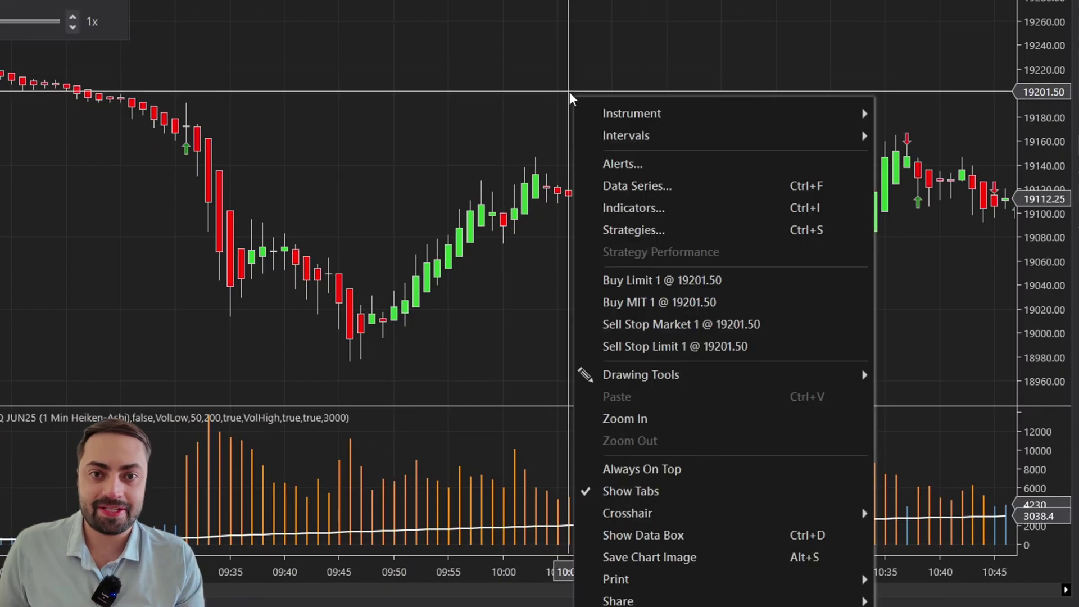
click(660, 210)
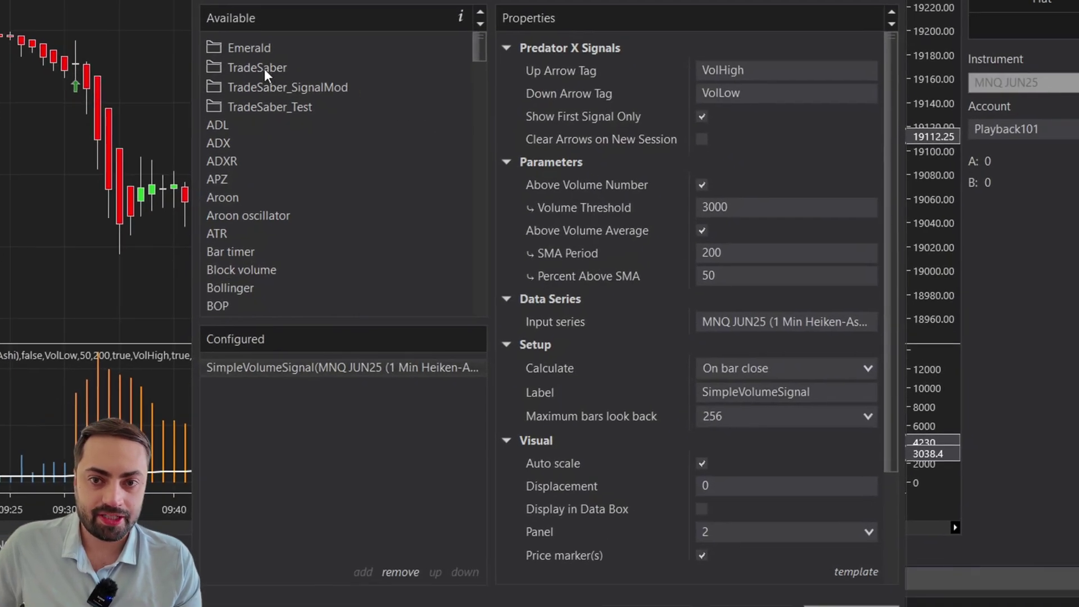
double_click(264, 68)
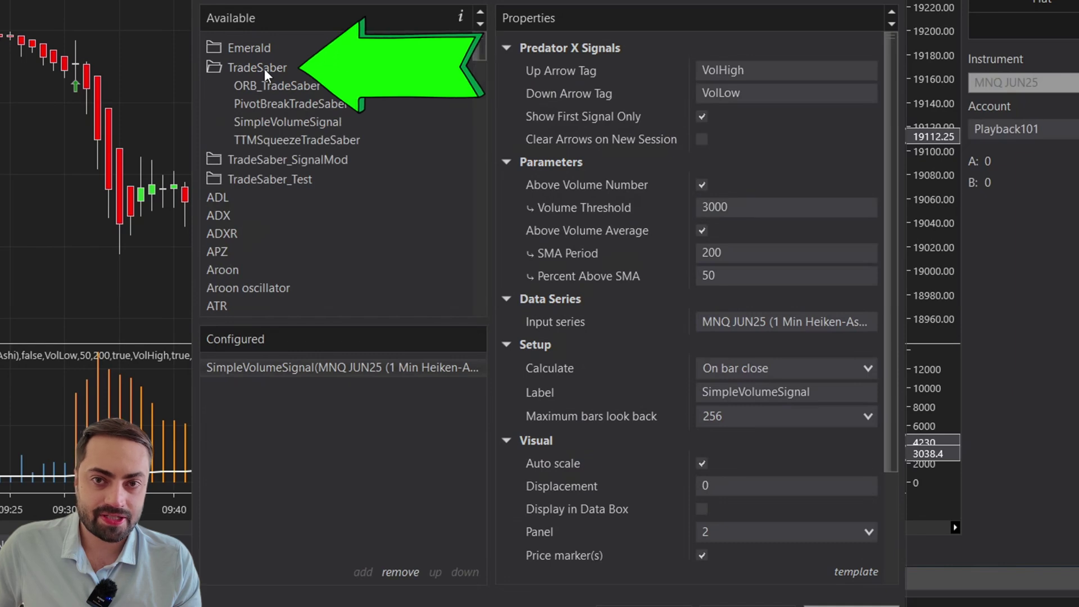
click(251, 123)
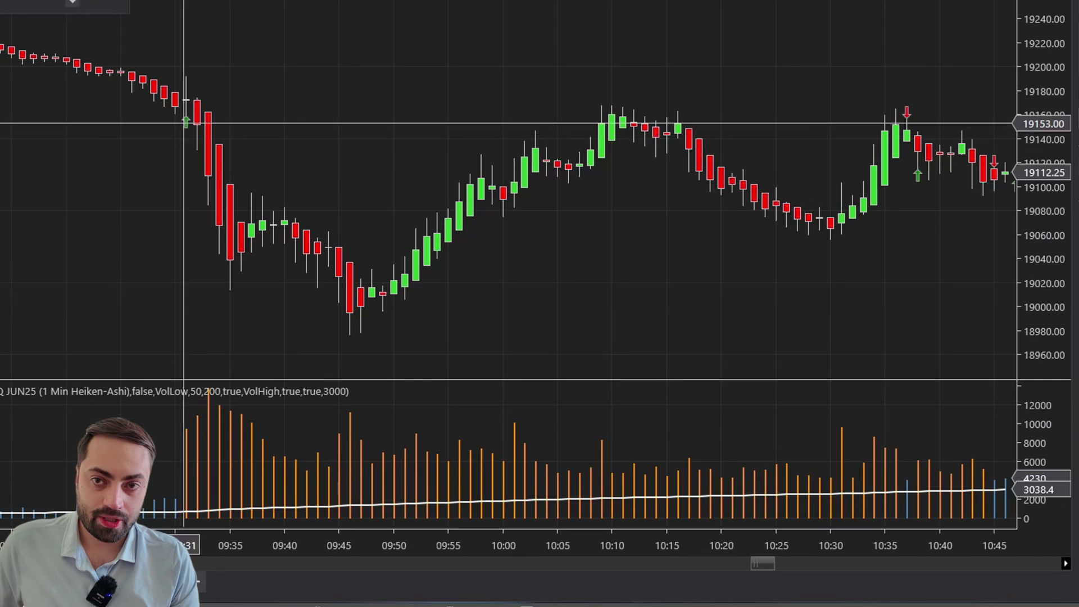
Pan and zoom the chart onto the 10:18–10:47 bars to inspect the volume signal arrows.
drag(241, 75, 698, 295)
scroll(586, 281, up, 5)
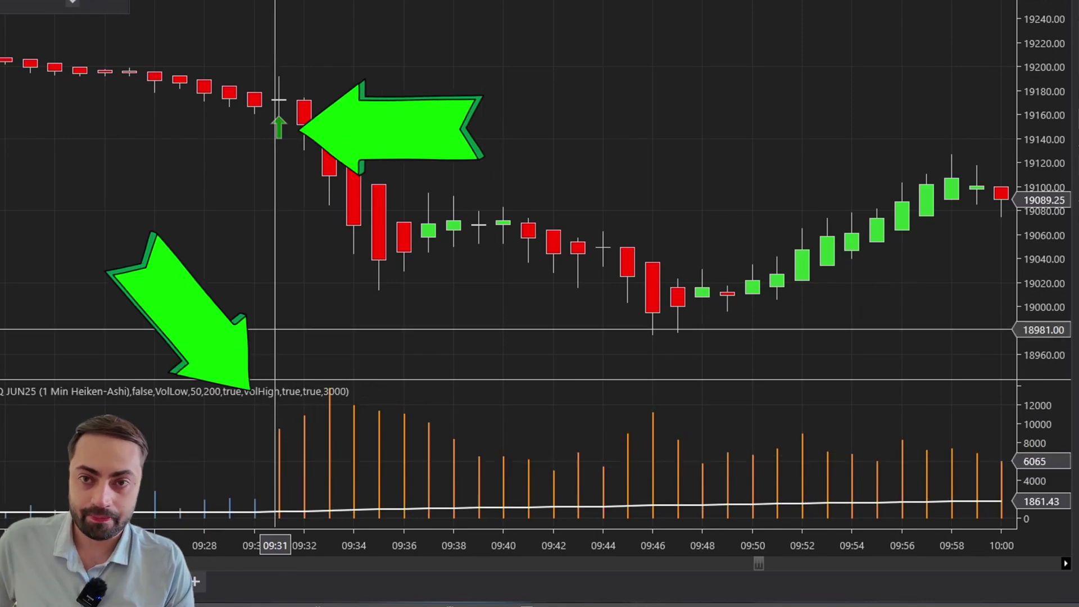
scroll(277, 326, down, 2)
scroll(674, 82, down, 10)
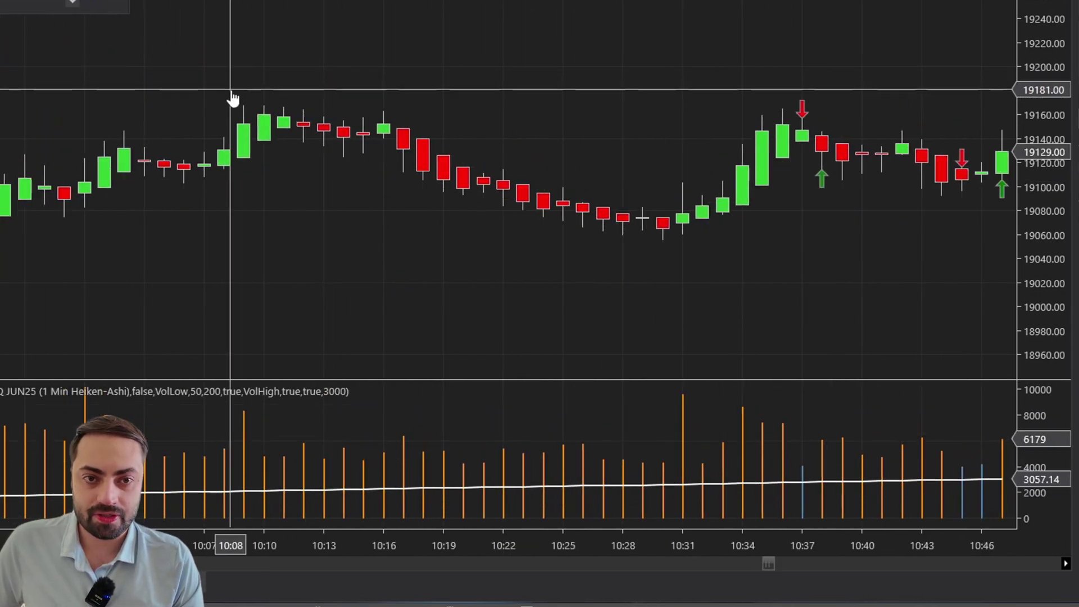
drag(929, 546, 797, 555)
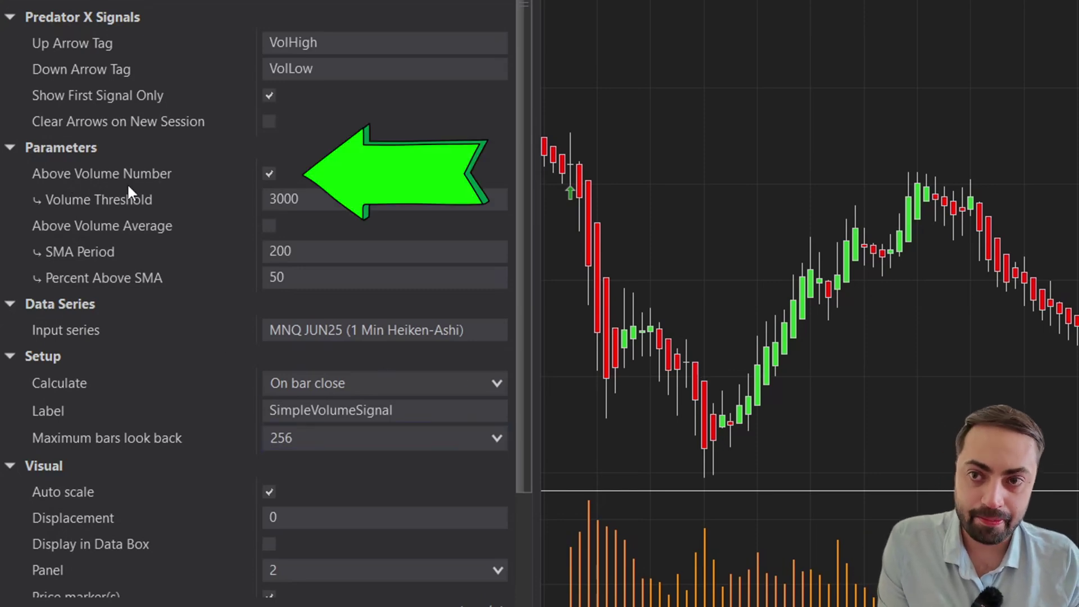
Change the SimpleVolumeSignal Volume Threshold from 3000 to 10000 and apply it.
click(355, 199)
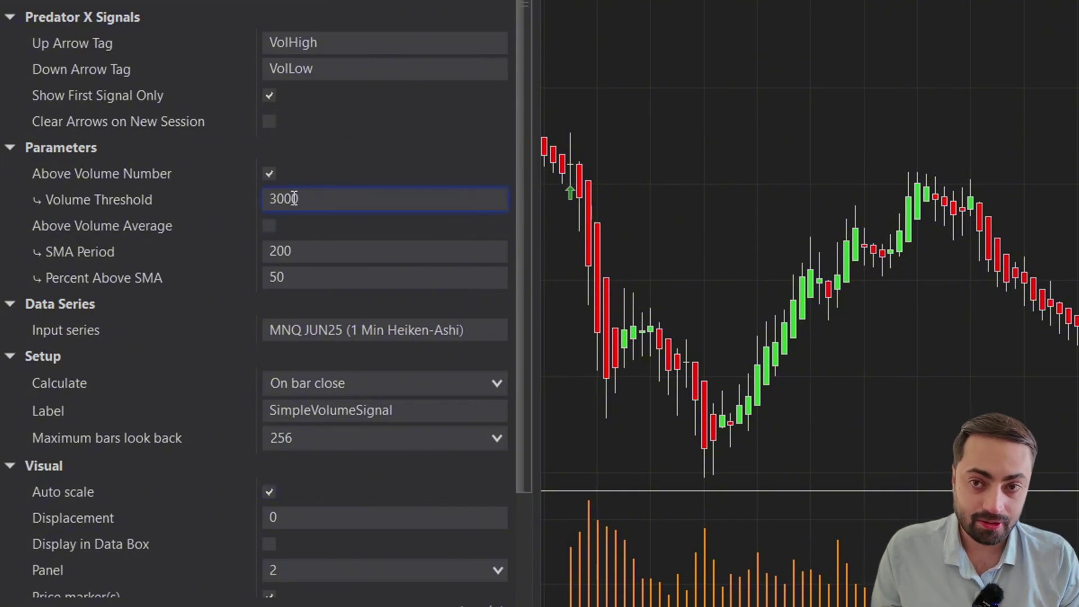
click(273, 199)
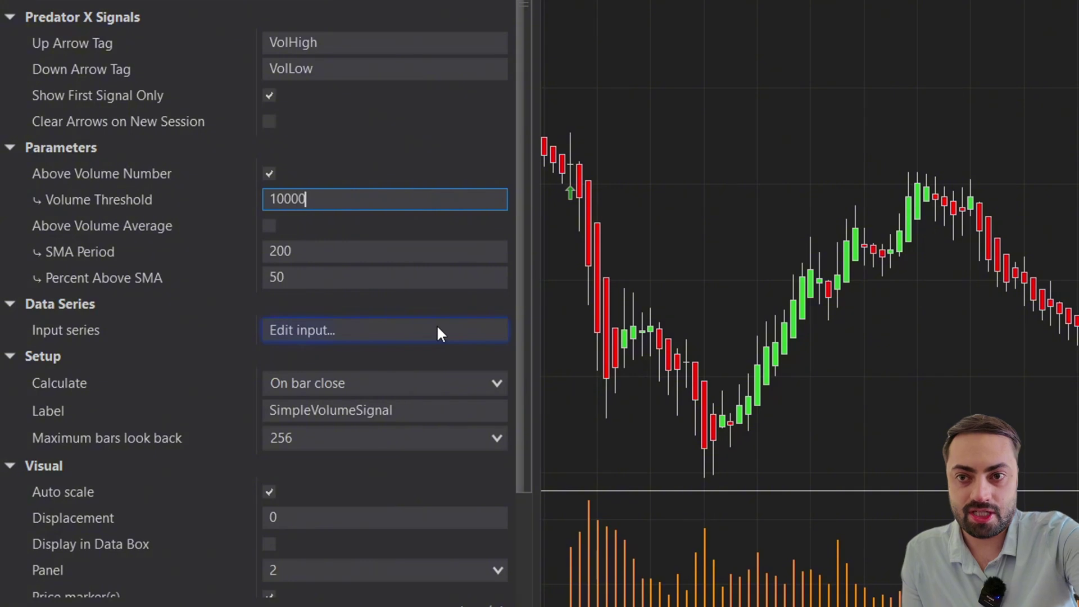
key(Return)
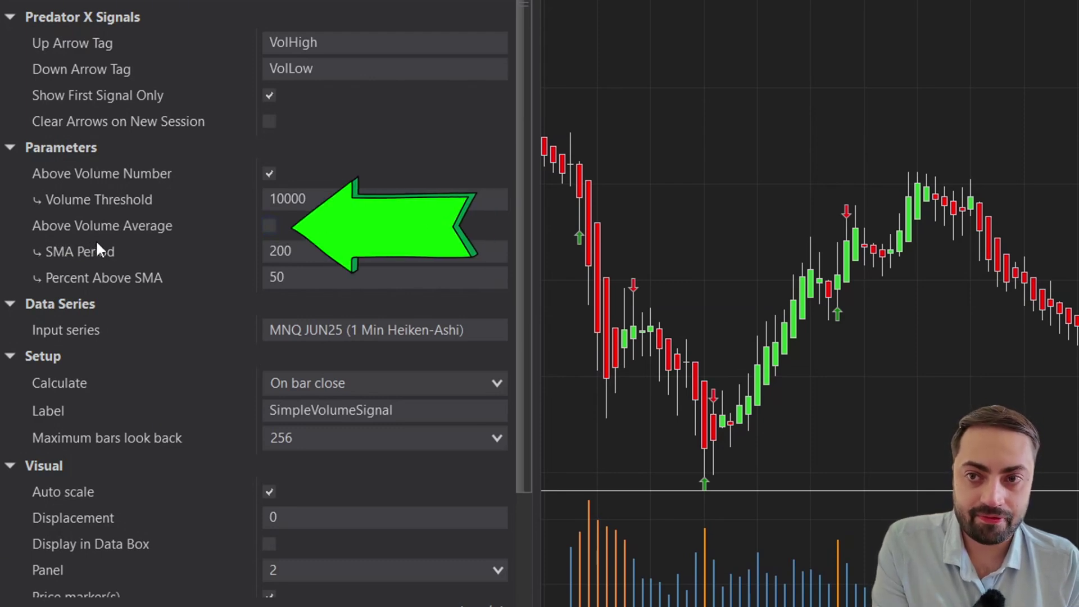
Enable Above Volume Average with a 14-period SMA and apply it.
click(270, 226)
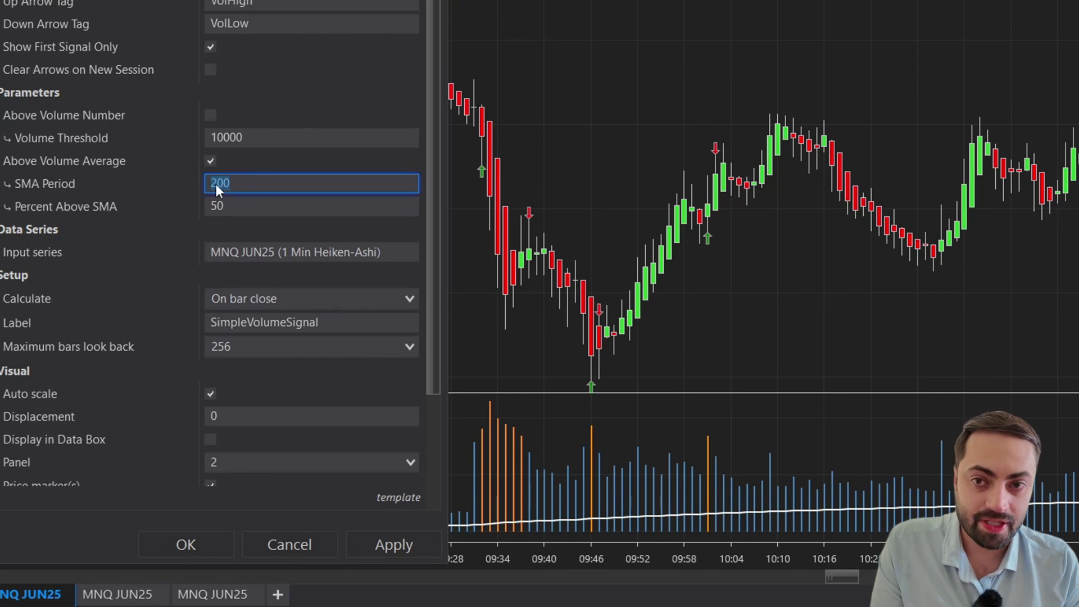
text(14)
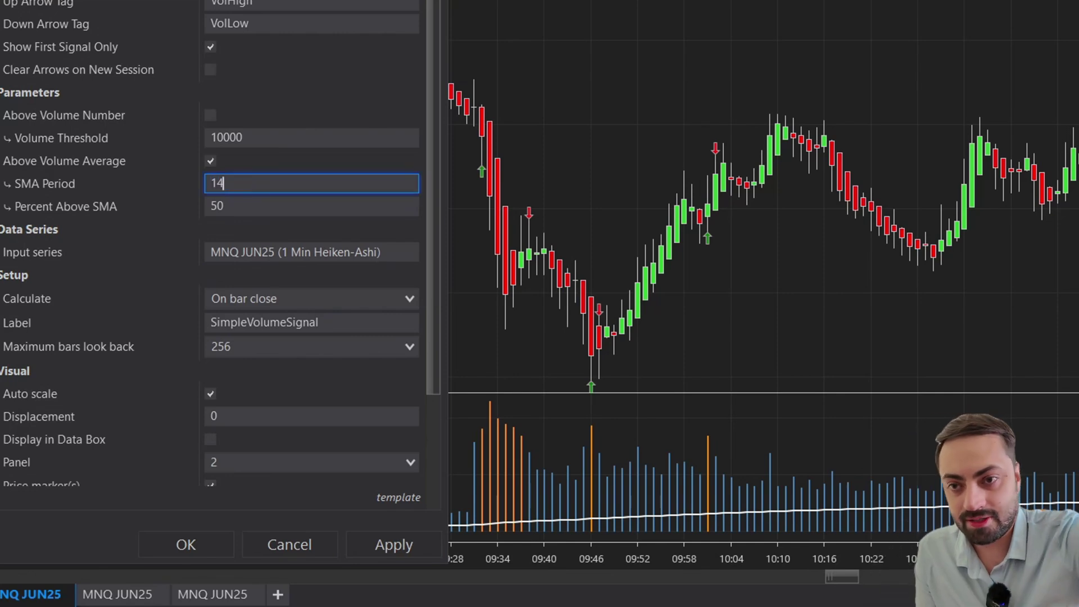
click(372, 538)
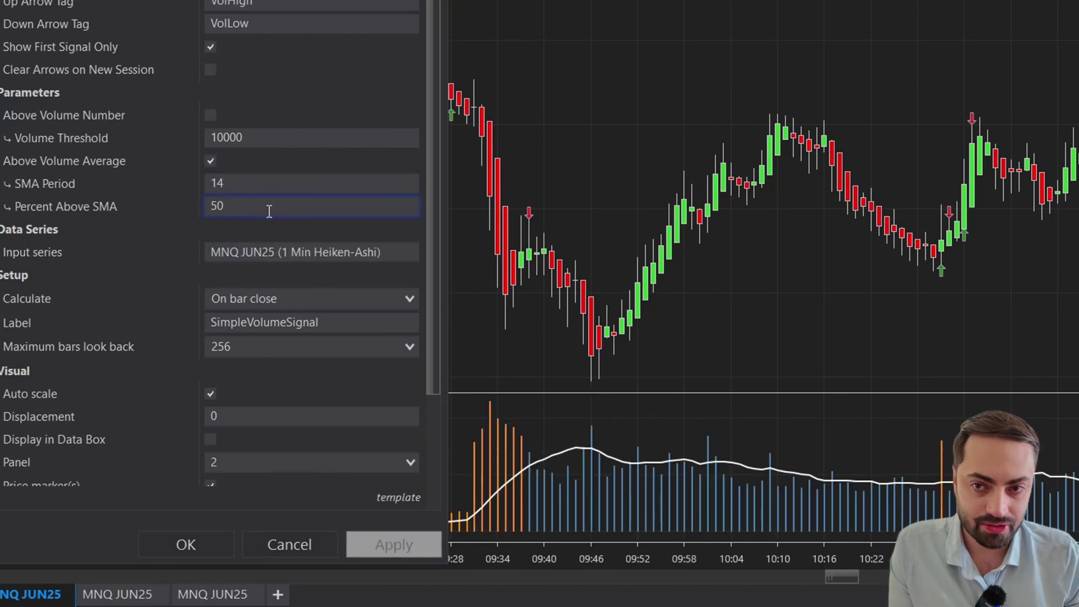
click(309, 462)
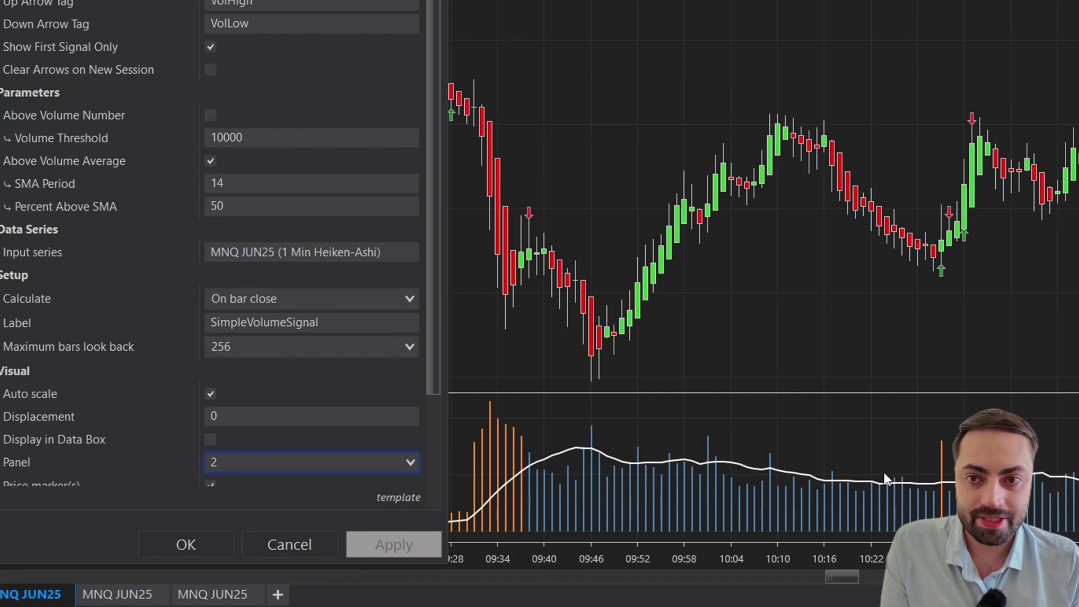
Set Percent Above SMA to 0 and apply the change.
click(225, 206)
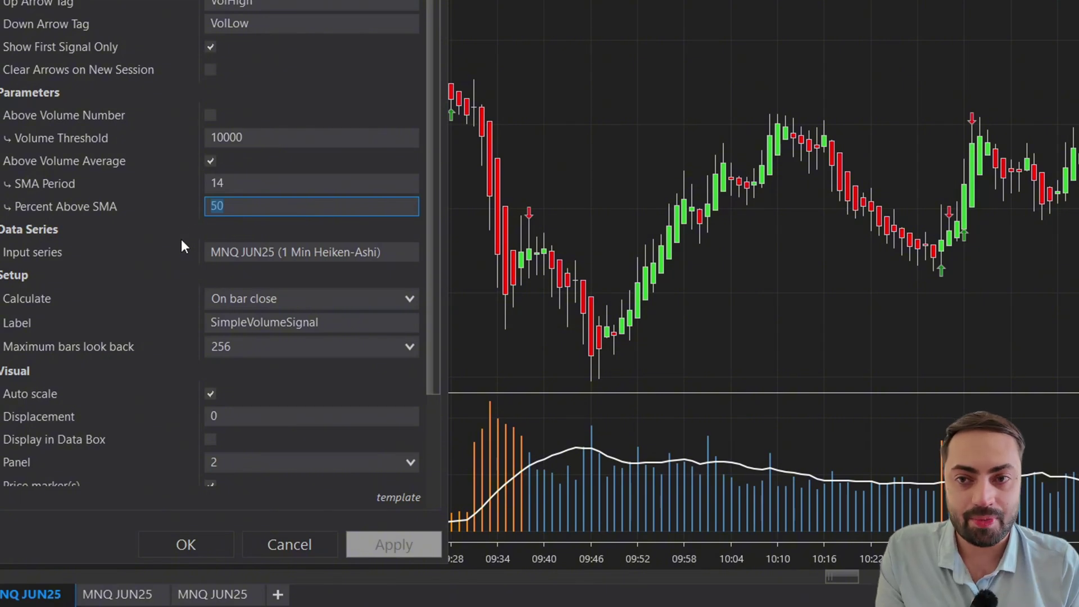
text(0)
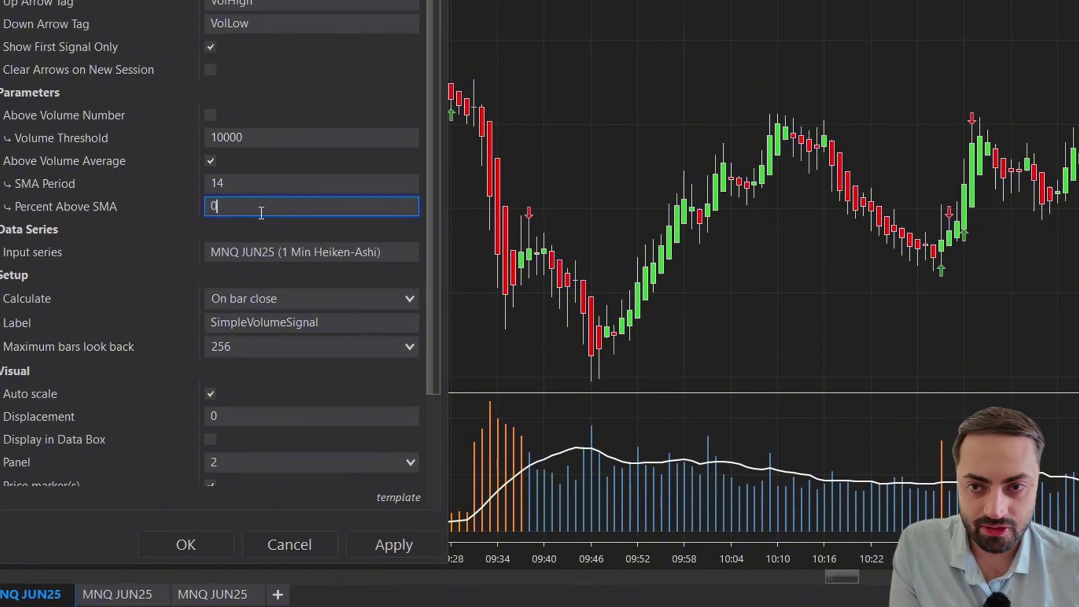
click(387, 538)
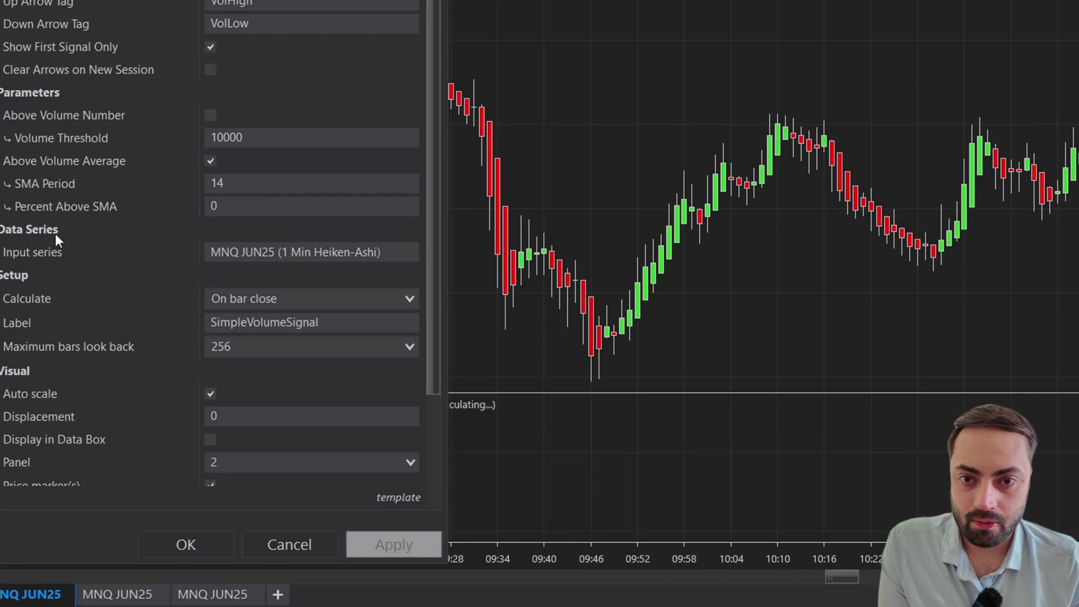
click(206, 209)
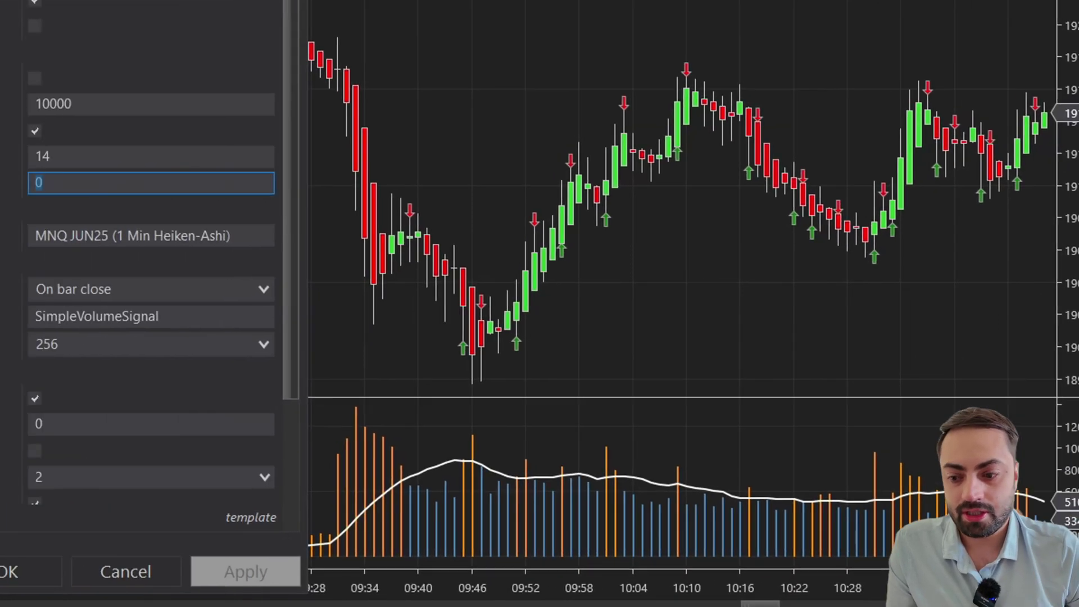
Set Percent Above SMA to 20 and apply, then change it to 50 and apply.
text(2)
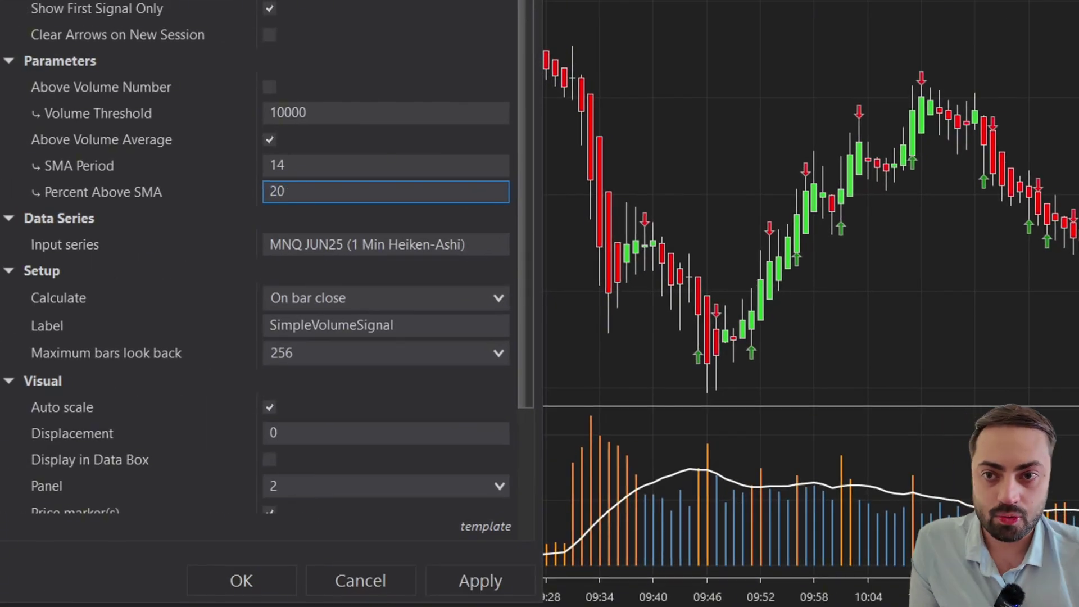
click(487, 579)
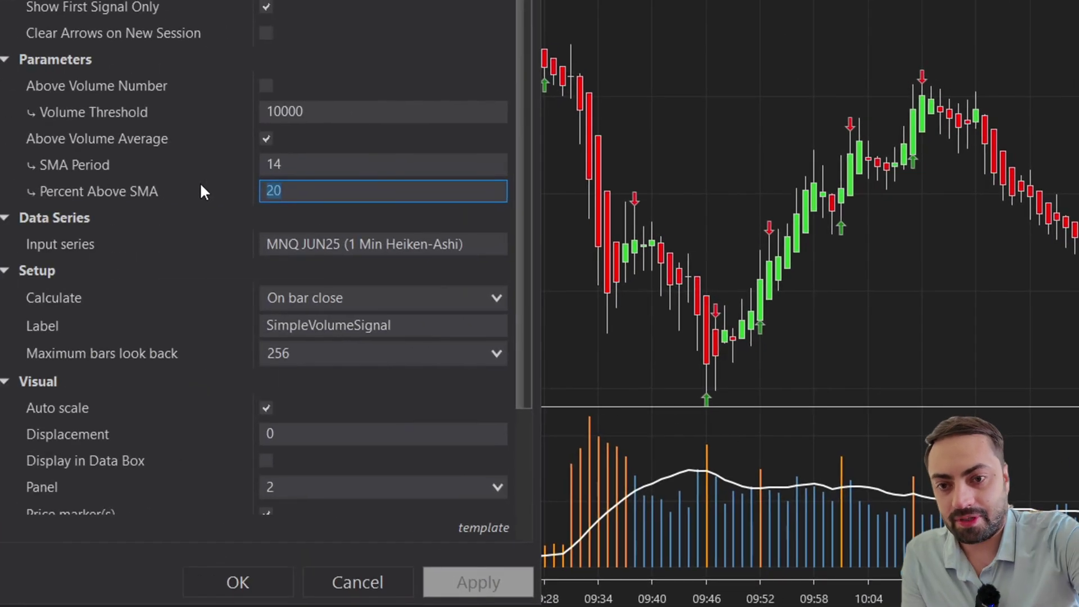
text(50)
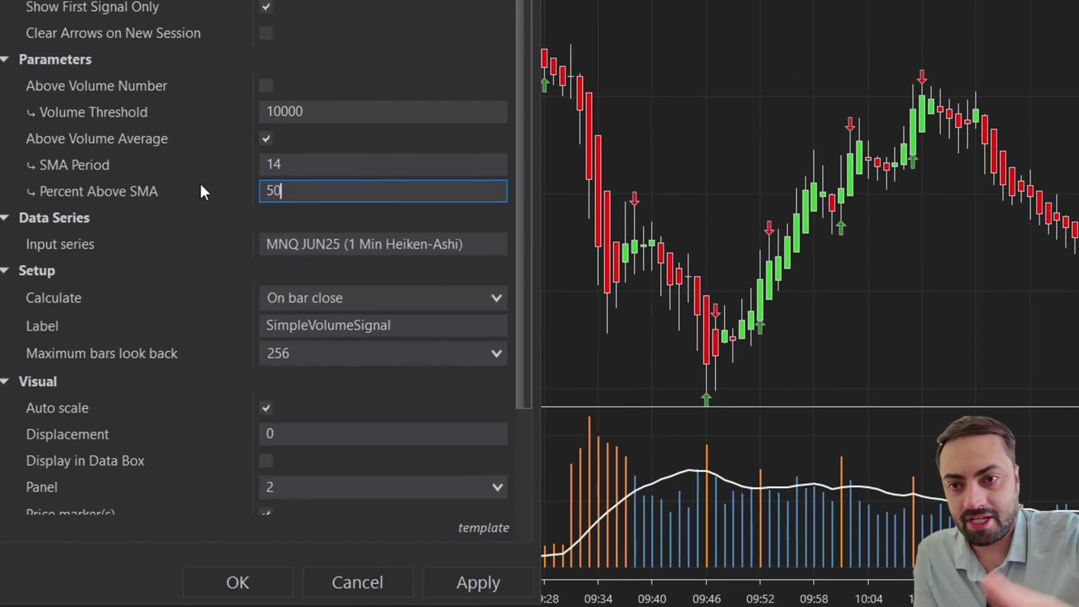
click(497, 578)
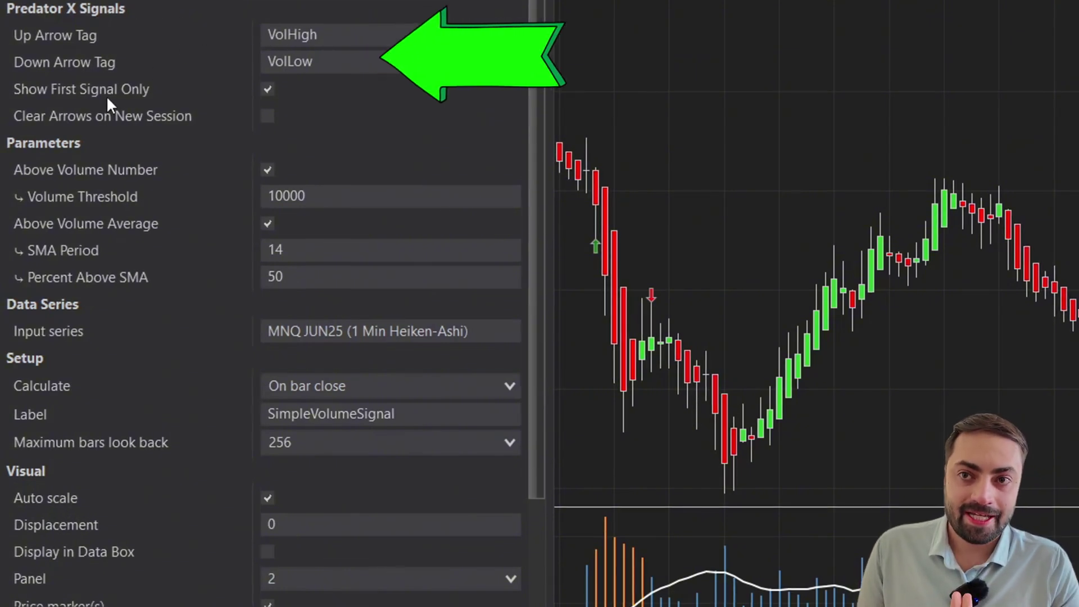
Select the VolHigh up-arrow tag text and uncheck Show First Signal Only so every signal is marked.
mouse_move(107, 96)
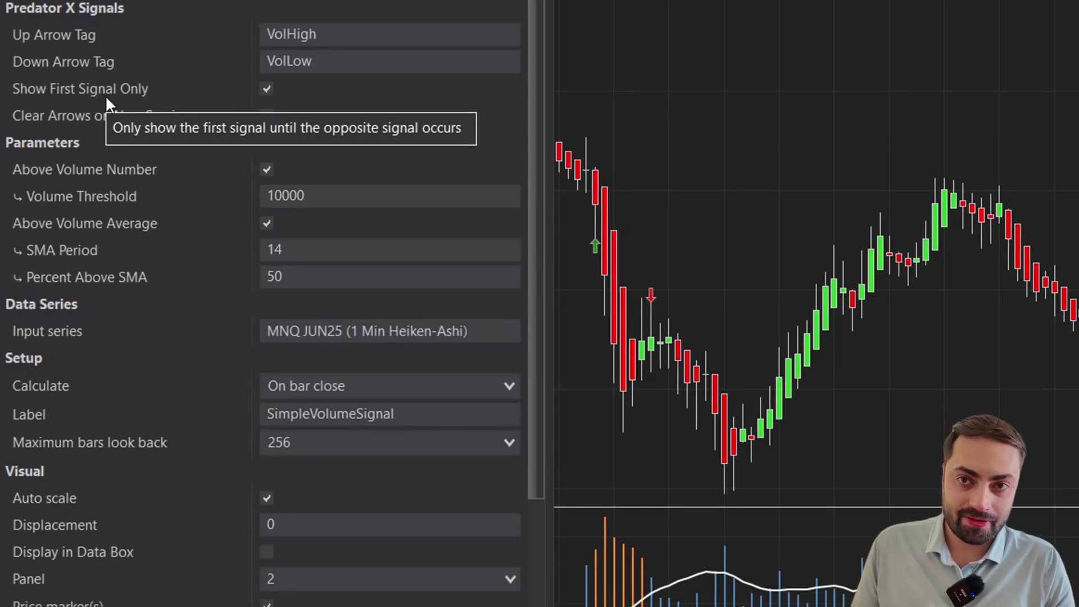
click(359, 38)
drag(359, 38, 223, 23)
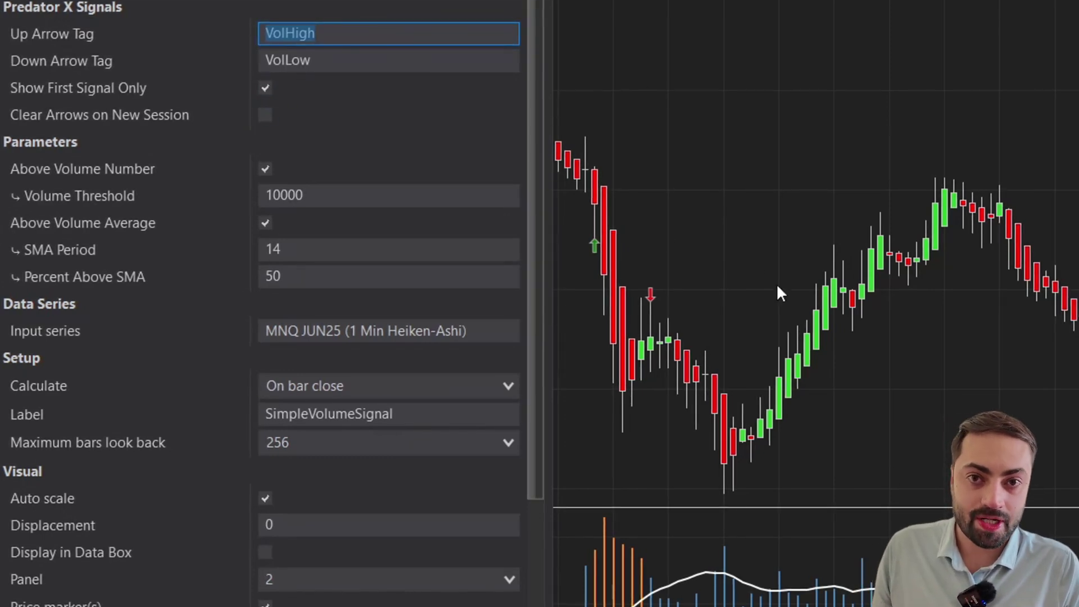
mouse_move(313, 137)
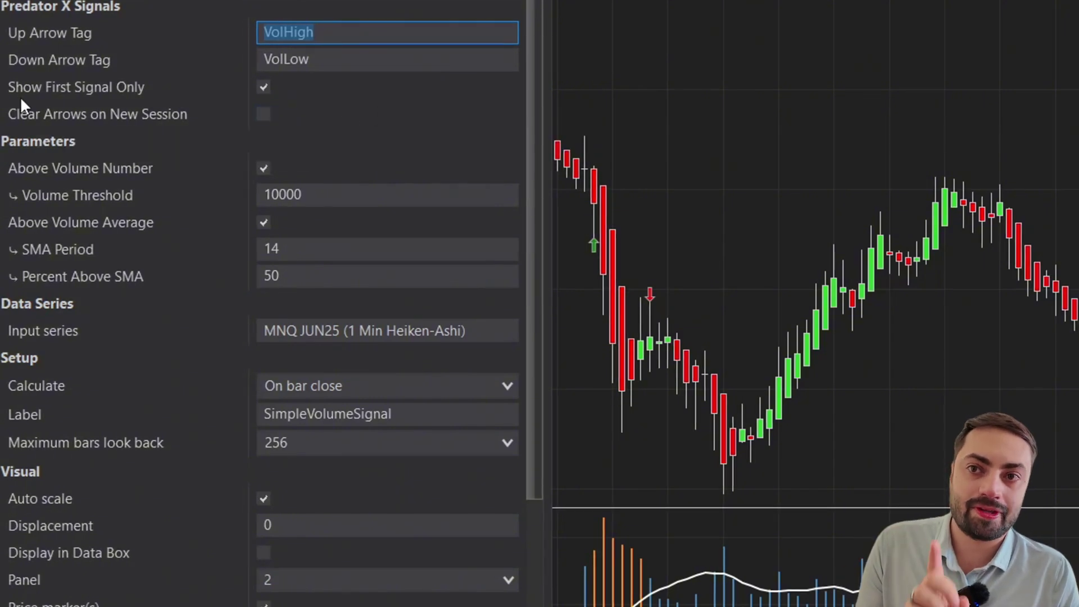
click(261, 85)
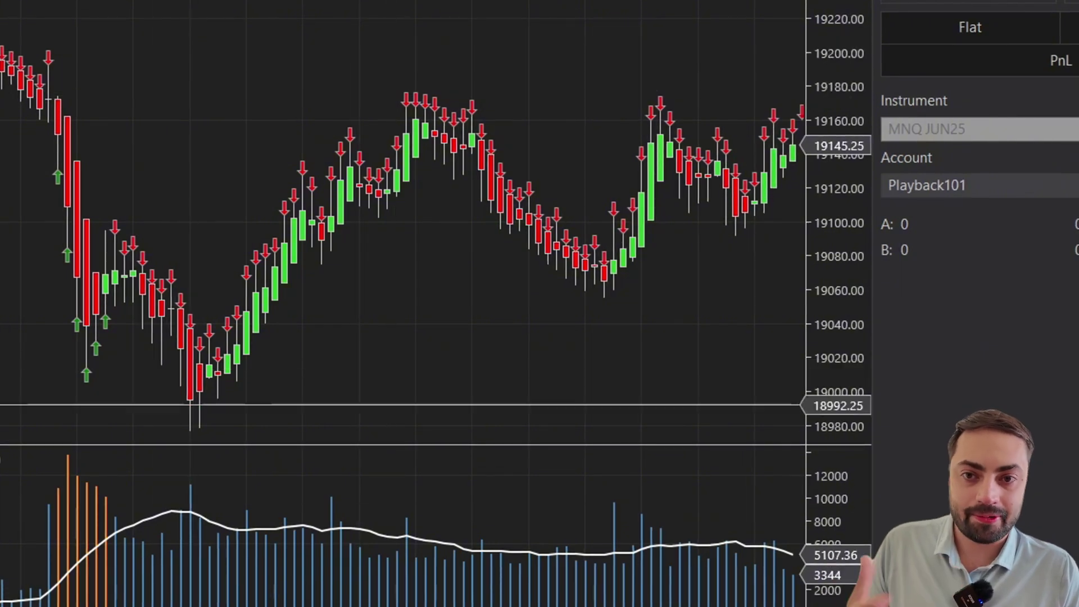
Scroll through the chart, then open the Drawing Objects list of VolLow arrow tags with Ctrl+B.
scroll(253, 224, up, 3)
ctrl+scroll(212, 253, down, 3)
scroll(212, 253, down, 1)
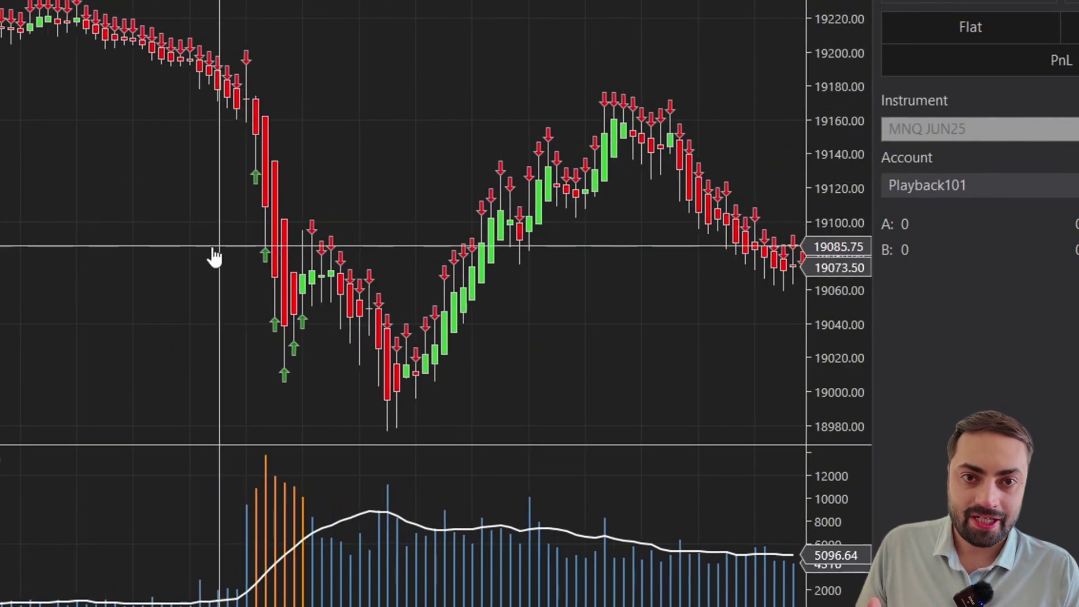
ctrl+scroll(212, 253, up, 3)
scroll(212, 253, down, 2)
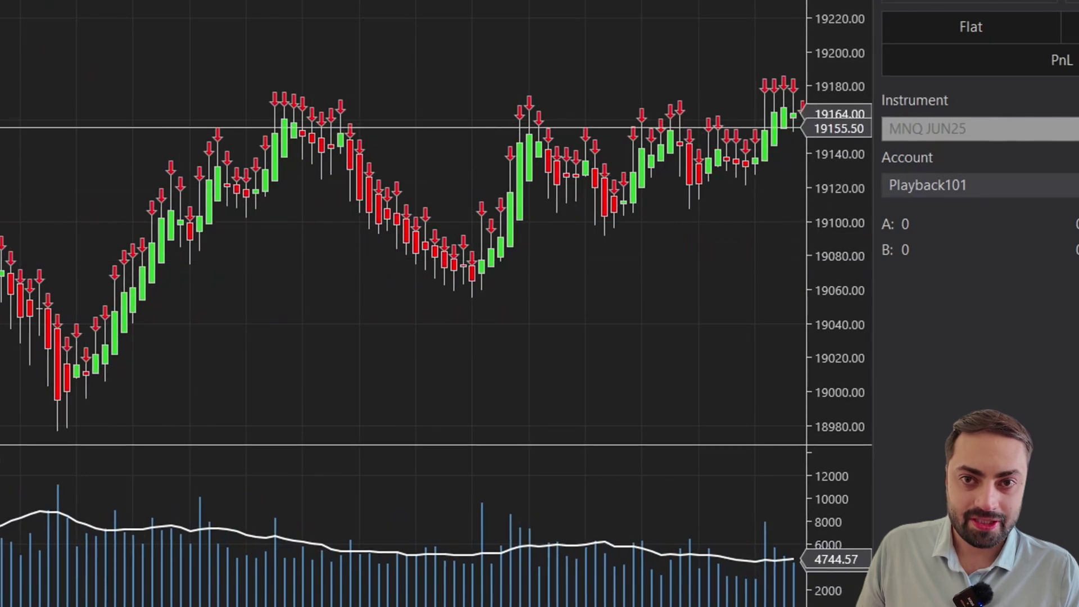
ctrl+scroll(25, 129, down, 2)
scroll(379, 137, up, 5)
ctrl+scroll(412, 233, up, 2)
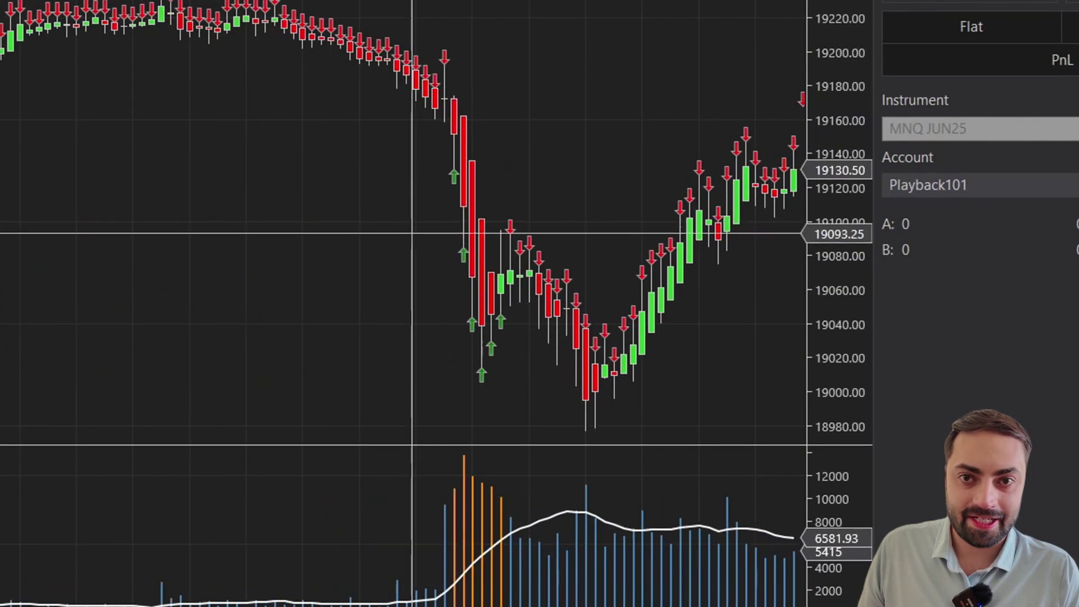
ctrl+scroll(598, 260, down, 2)
scroll(593, 256, down, 5)
ctrl+scroll(593, 169, up, 2)
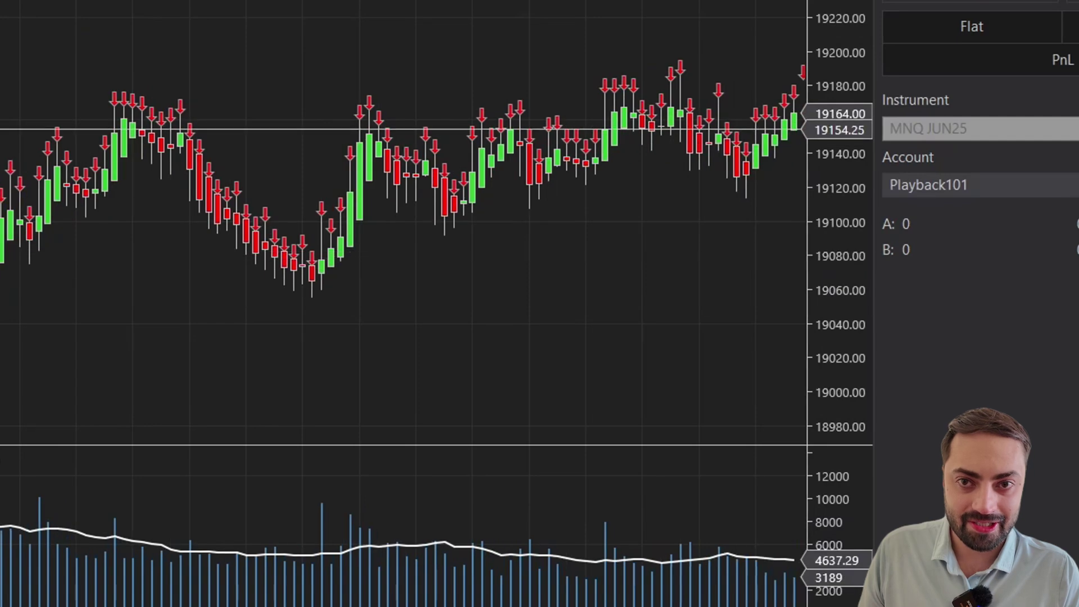
scroll(508, 116, up, 5)
scroll(501, 272, down, 5)
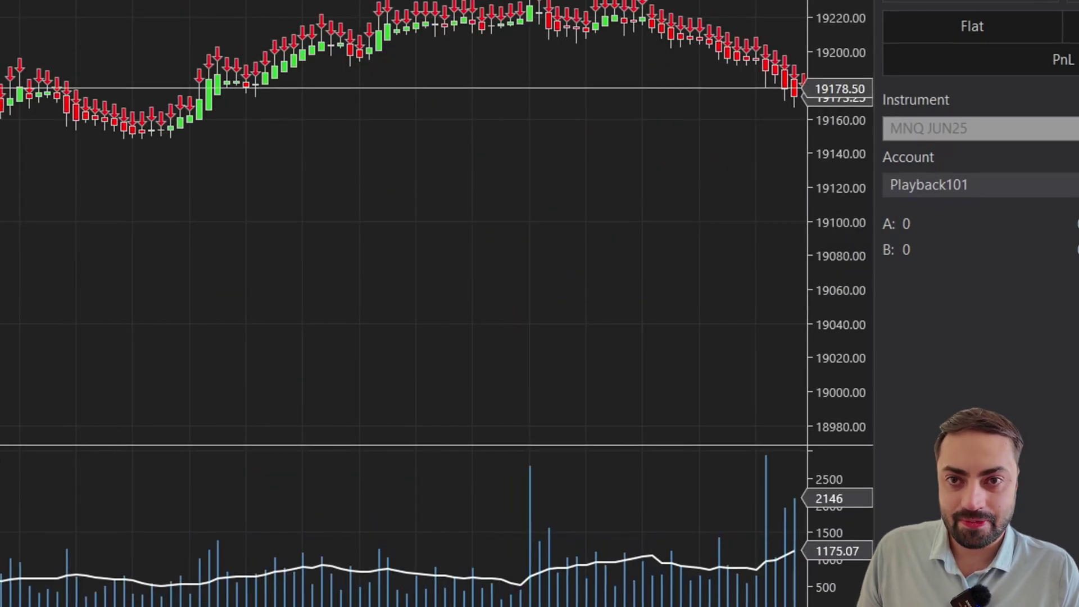
key(ctrl+b)
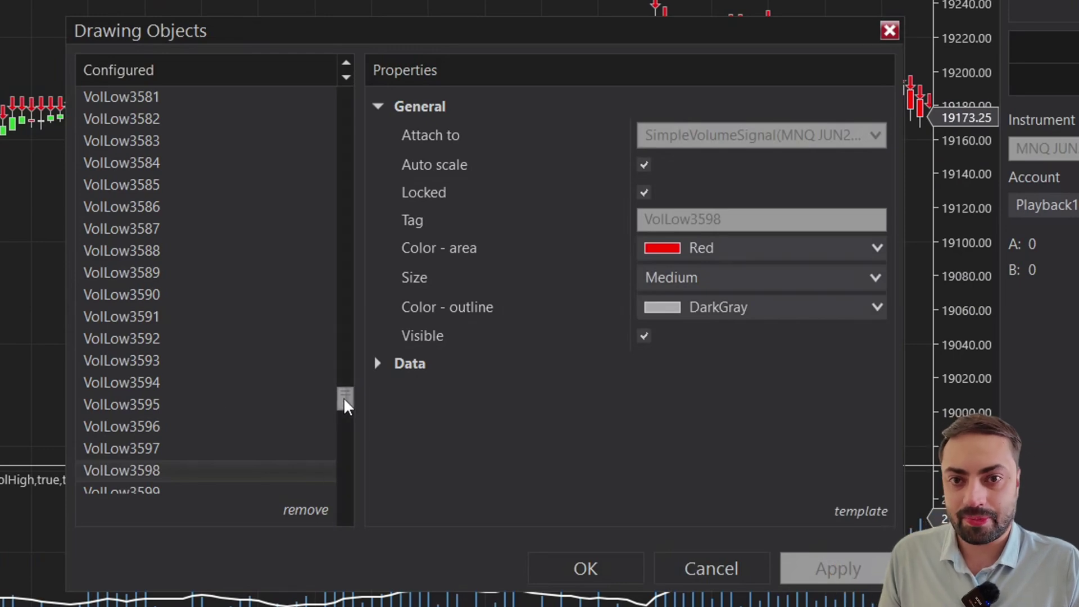
Cancel the Drawing Objects window unchanged and pan the chart back to earlier bars.
drag(345, 405, 352, 489)
click(672, 565)
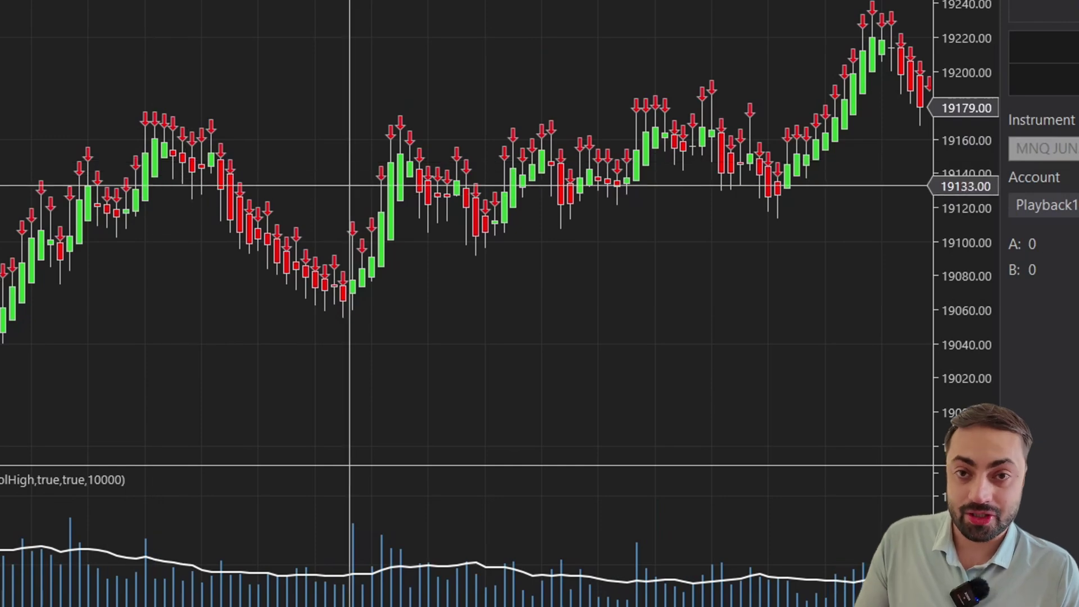
drag(337, 42, 860, 89)
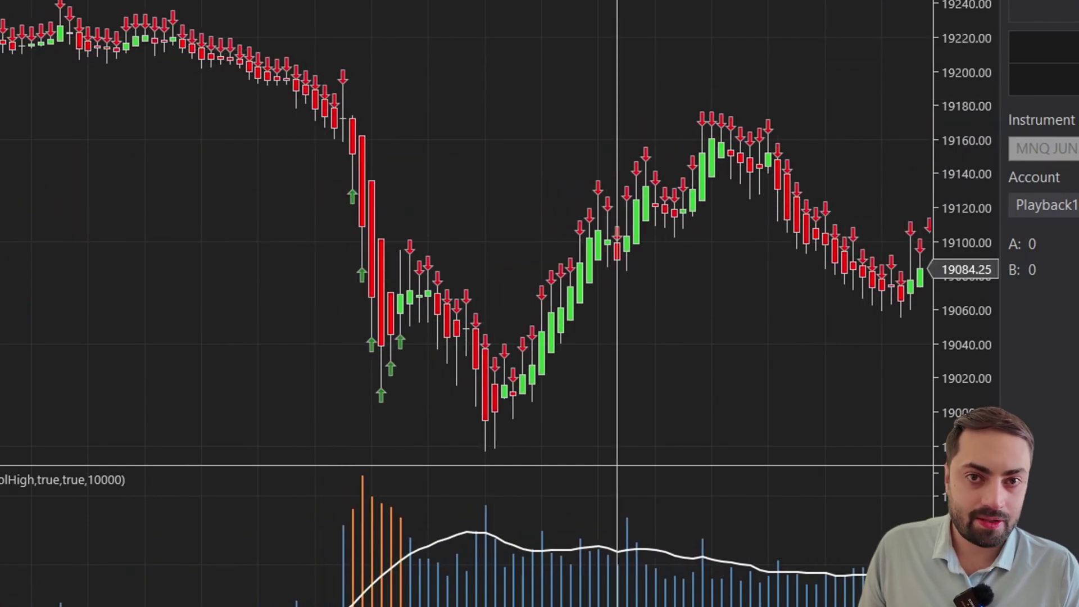
Re-enable Show First Signal Only in the chart's indicator settings so only sparse arrows remain.
right_click(465, 97)
click(559, 241)
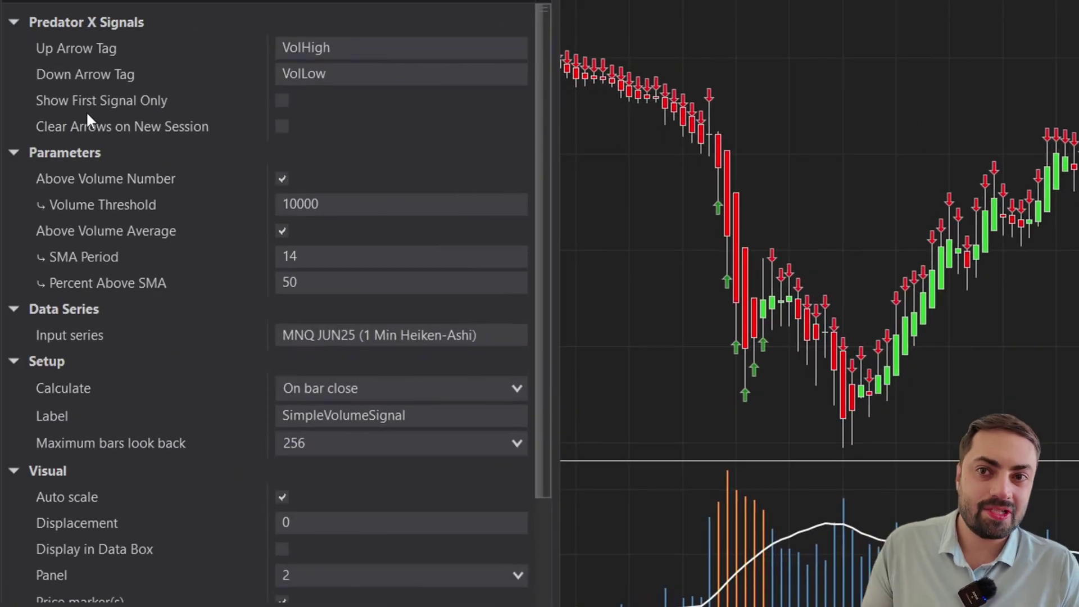
click(287, 99)
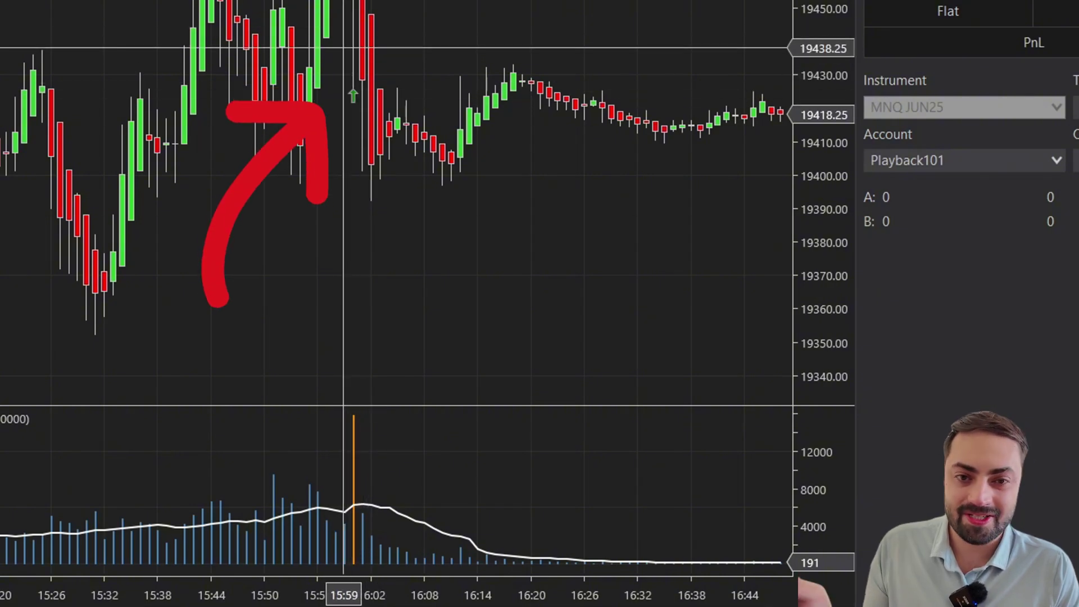
Open the Drawing Objects list (Ctrl+B) and scroll it to confirm far fewer arrows remain.
key(ctrl+b)
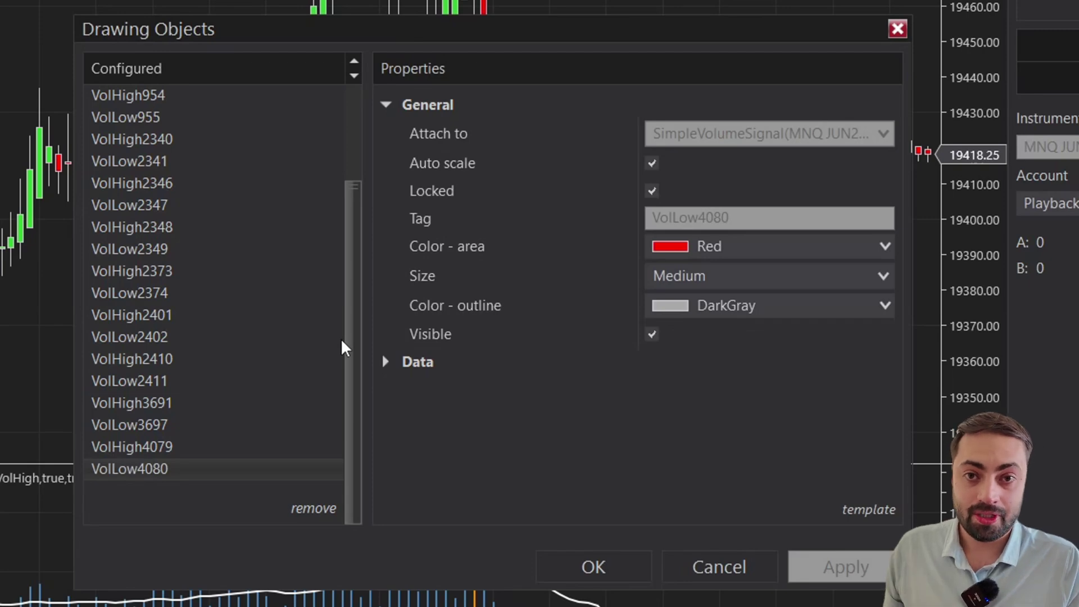
drag(344, 349, 358, 243)
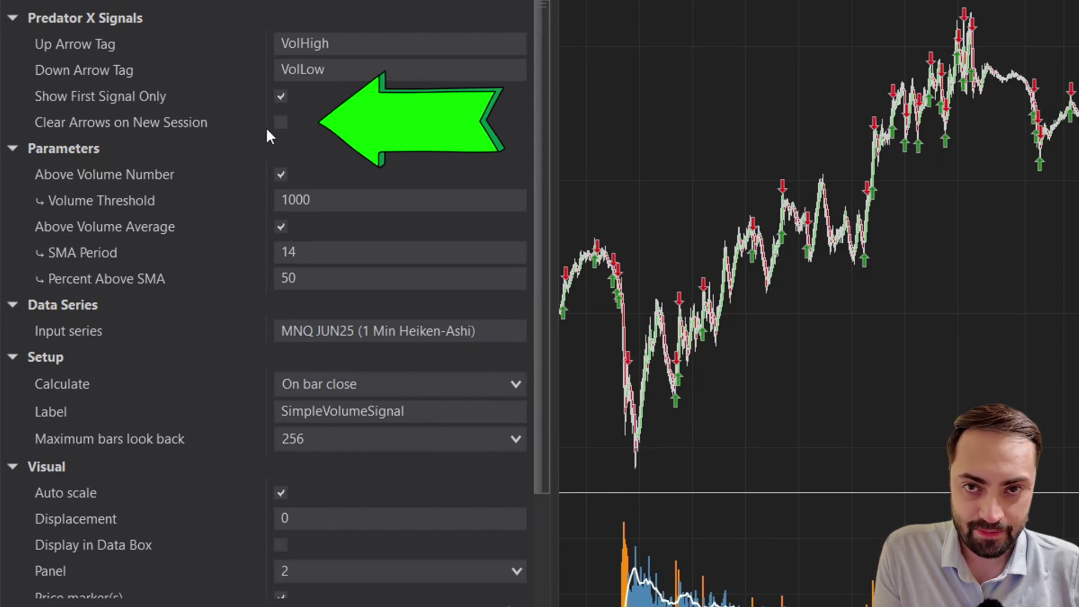
Enable Clear Arrows on New Session in the SimpleVolumeSignal indicator settings.
click(280, 122)
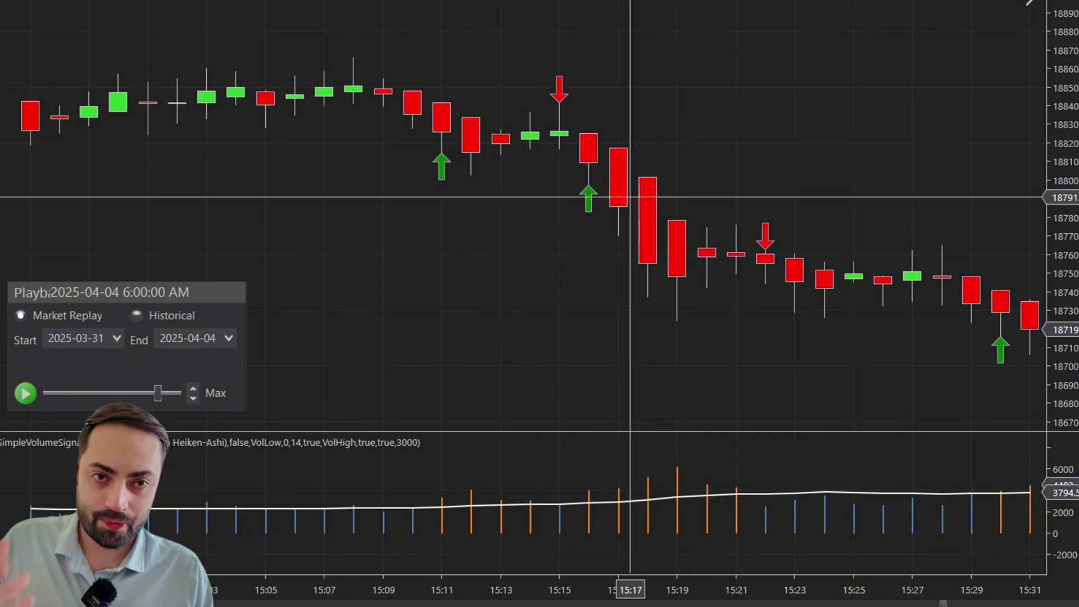
Double-click a green chart arrow to list the alternating VolHigh and VolLow drawing objects.
double_click(589, 194)
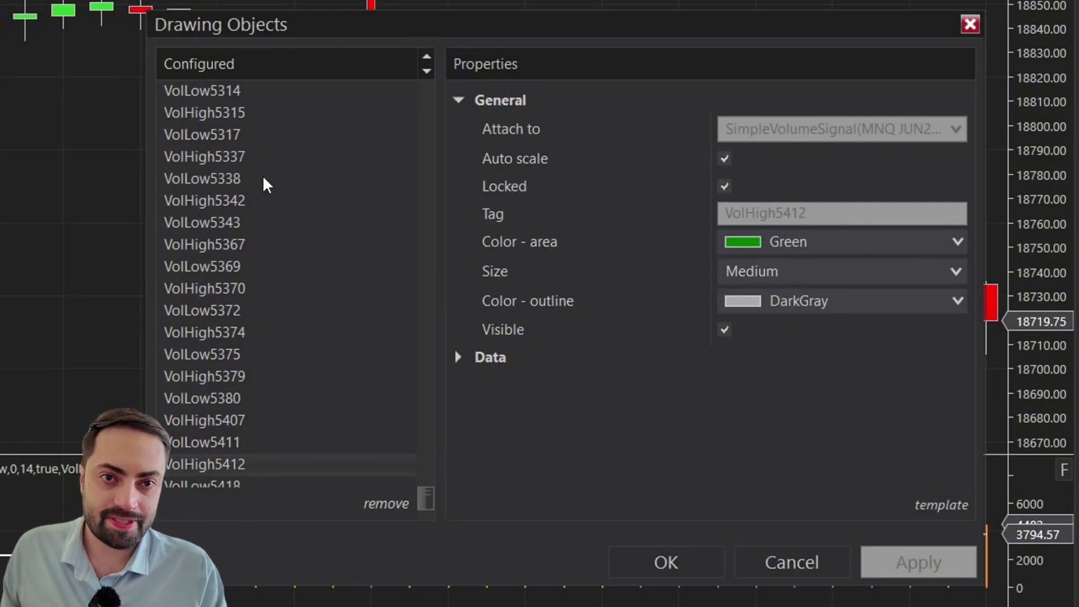
Inspect arrows VolLow5343, VolHigh5367, VolLow5369 and VolLow5372, then bring up the chart's options.
click(248, 223)
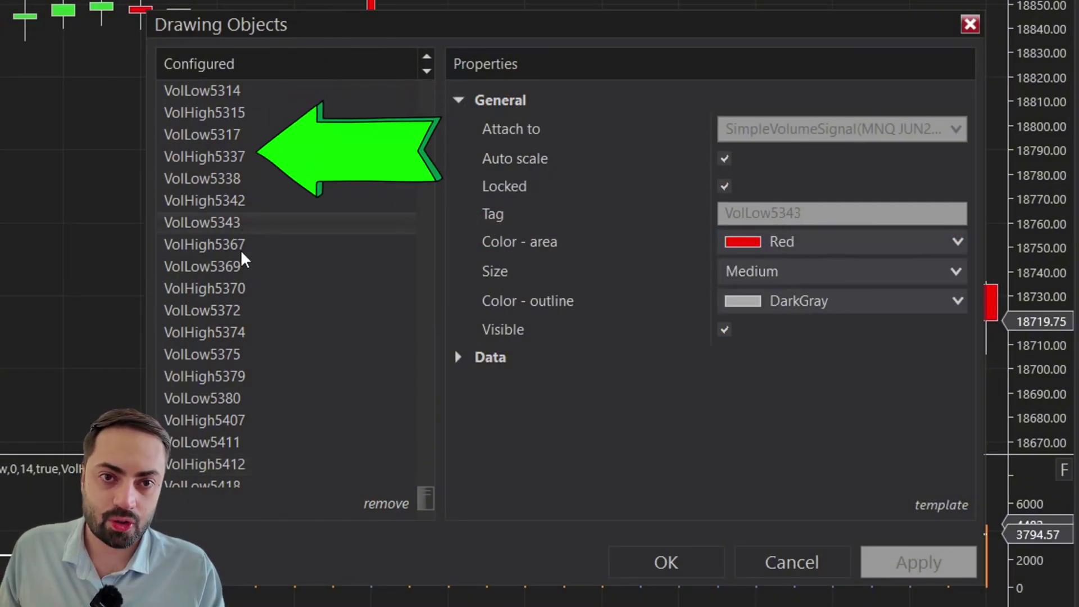
click(248, 246)
click(239, 269)
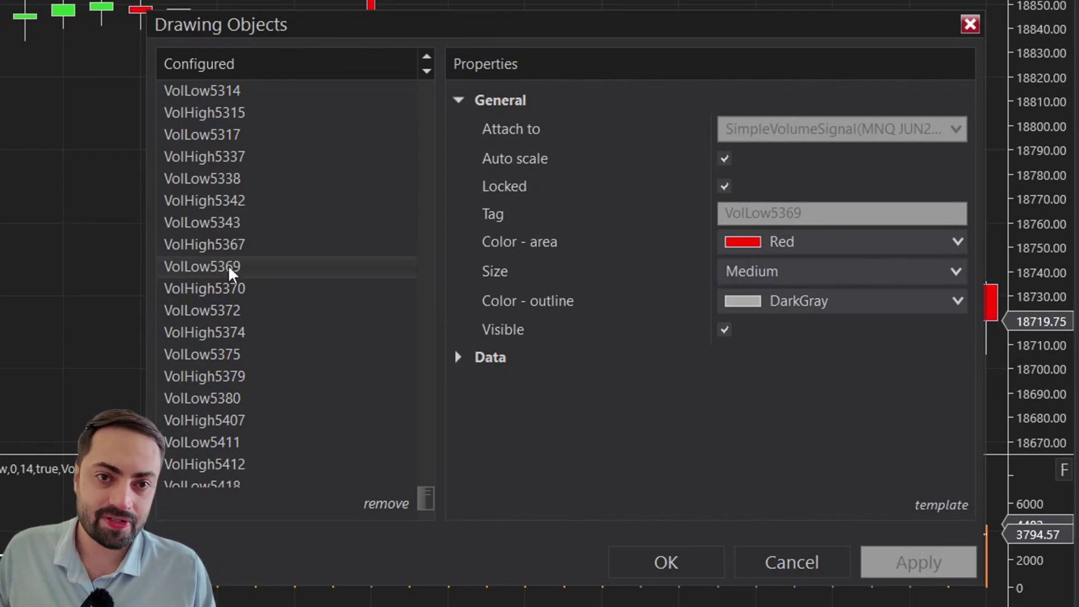
click(270, 310)
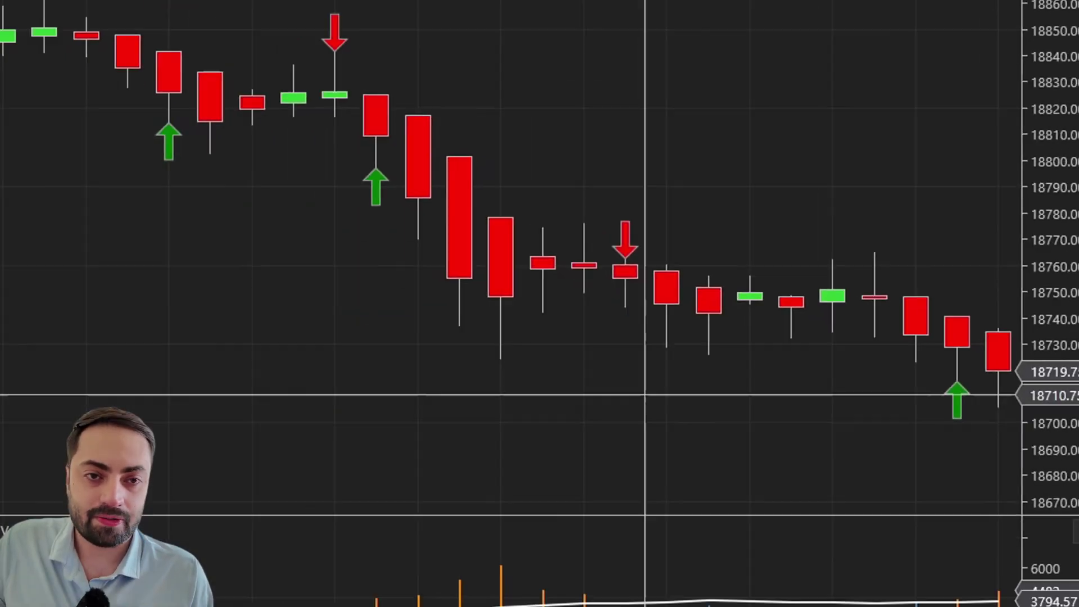
right_click(519, 224)
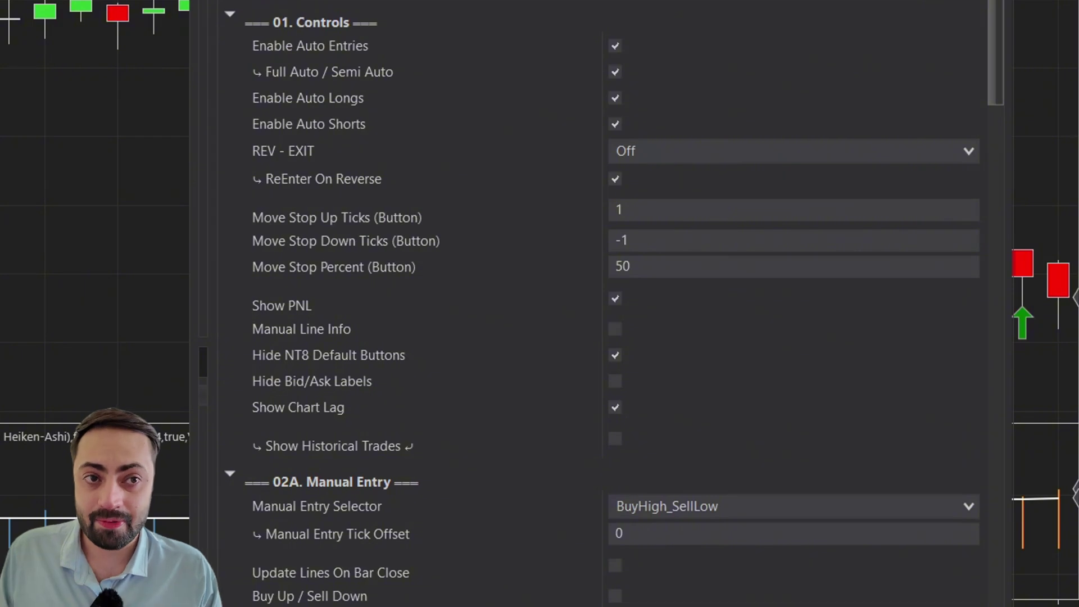
Turn on Custom Signals and FILTER Signal under 02B. Auto Entries in the strategy properties.
scroll(994, 114, down, 15)
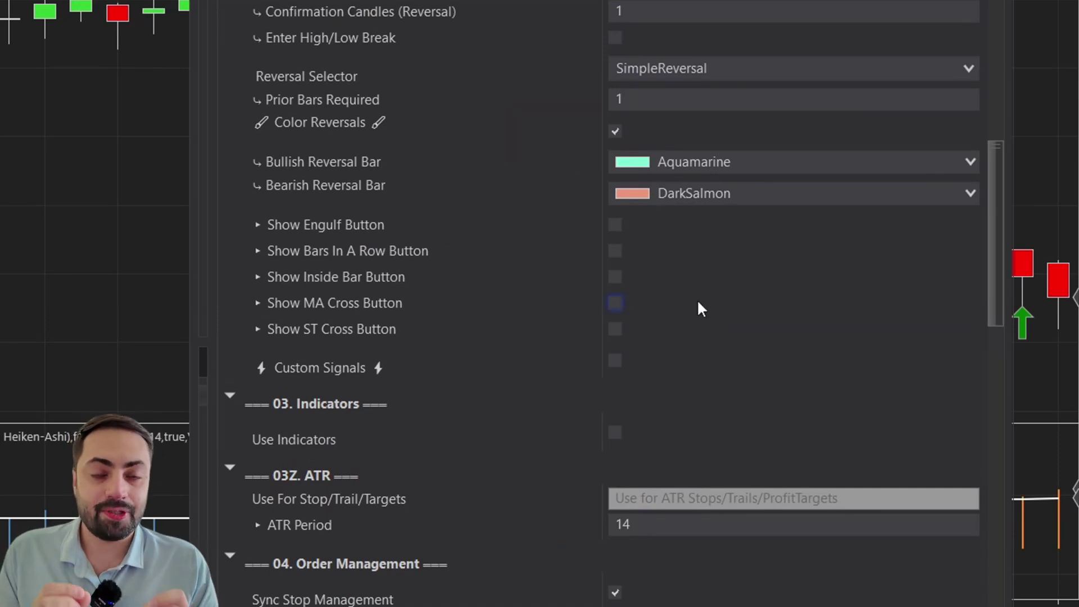
scroll(447, 403, up, 2)
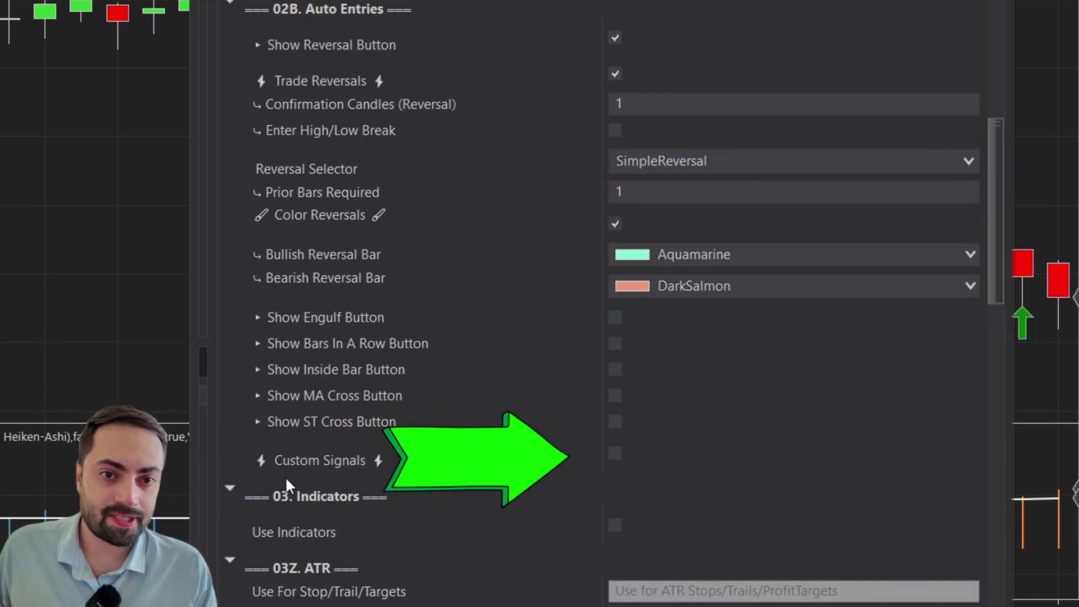
click(615, 453)
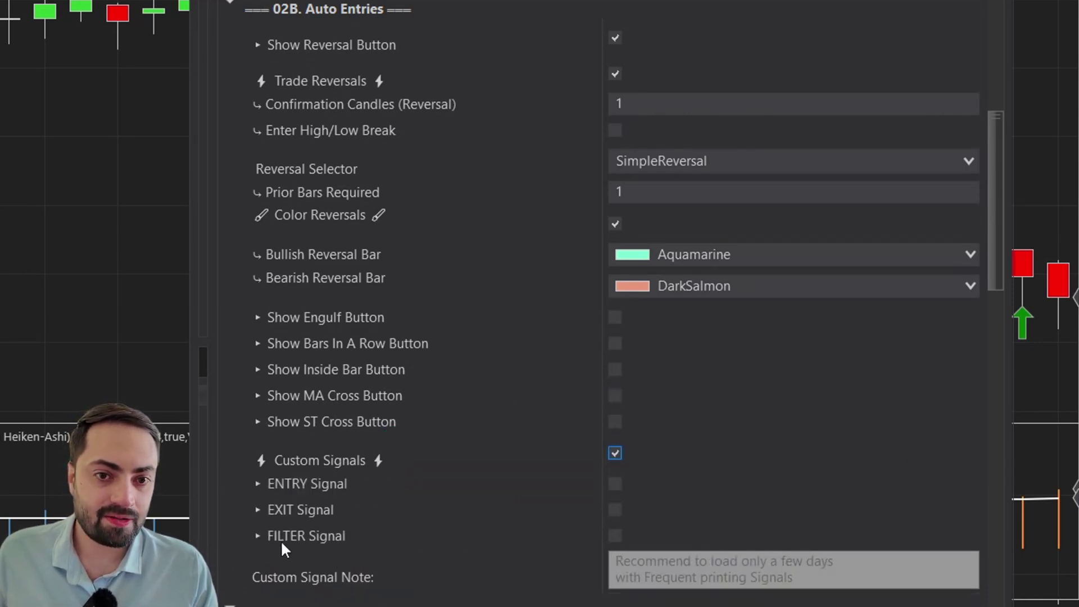
click(615, 536)
scroll(964, 210, down, 1)
Set VolHigh as the 'ON' and VolLow as the 'OFF' filter tags for long and short.
drag(1000, 184, 989, 241)
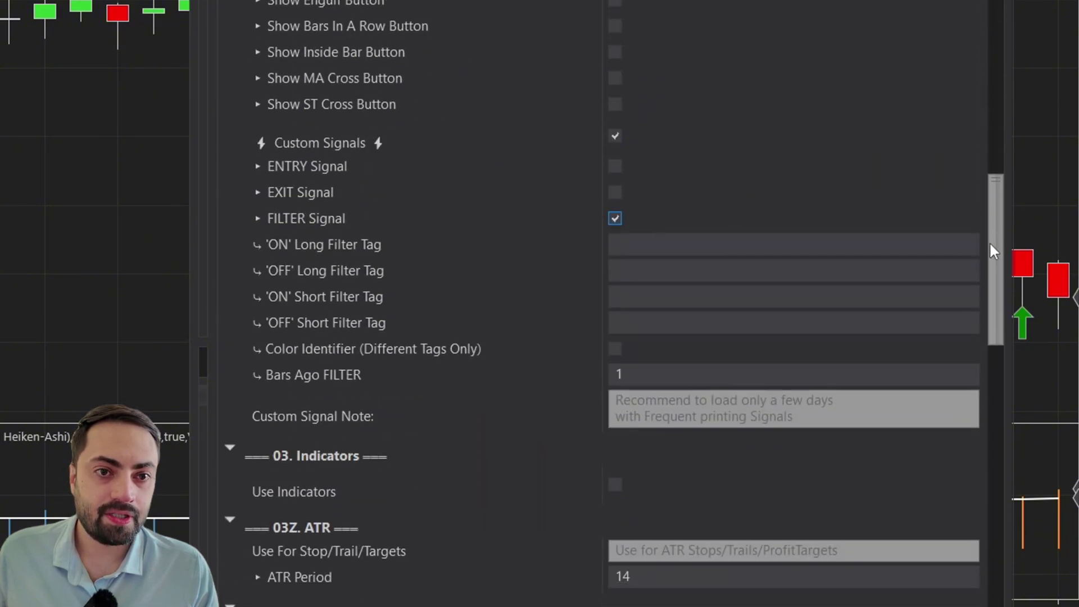
click(651, 237)
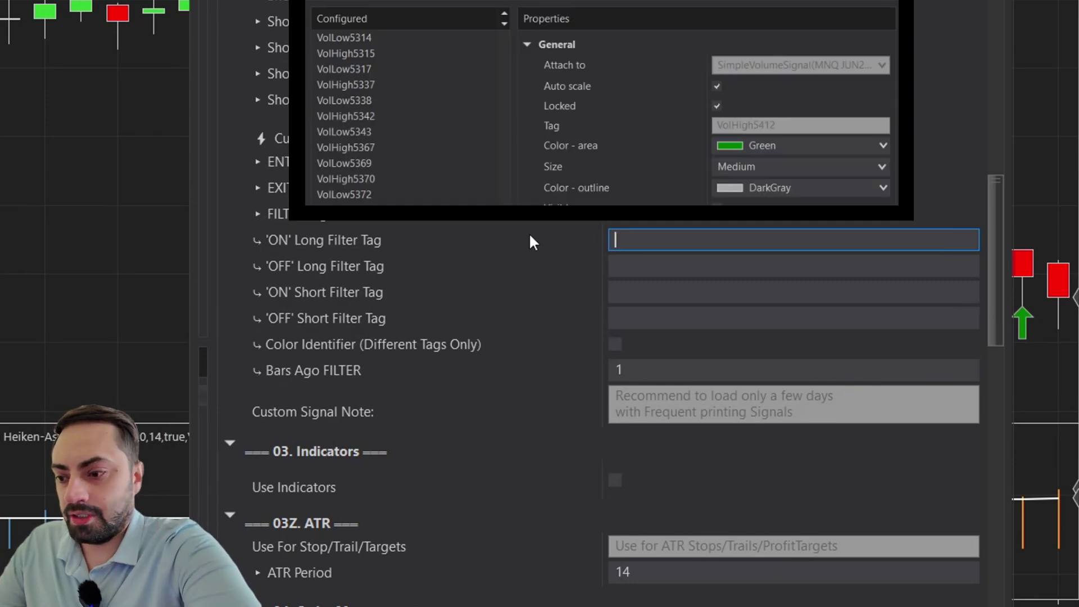
text(VolHigh)
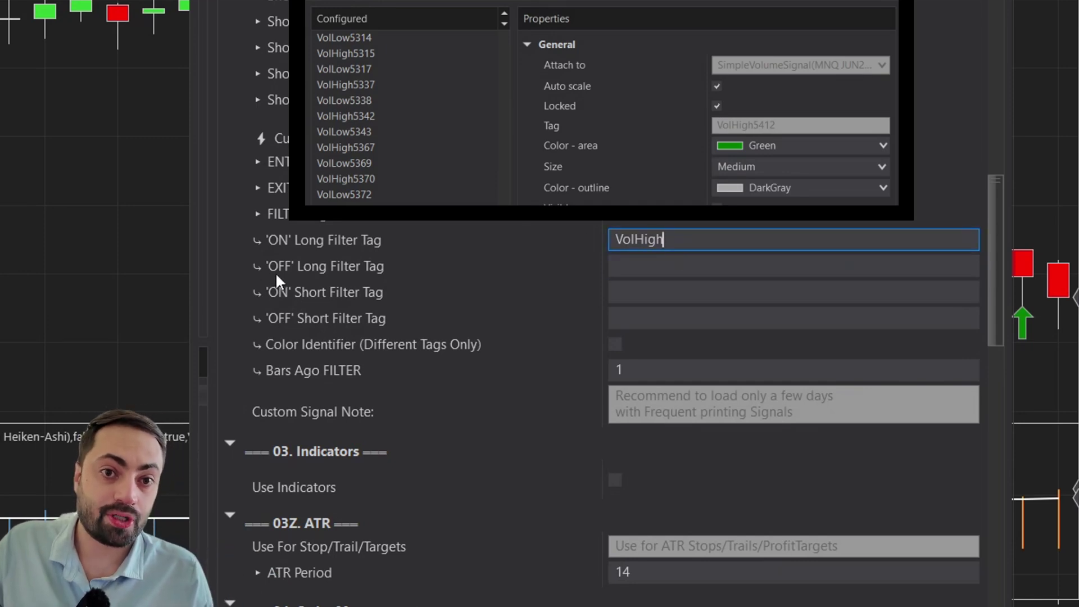
click(642, 268)
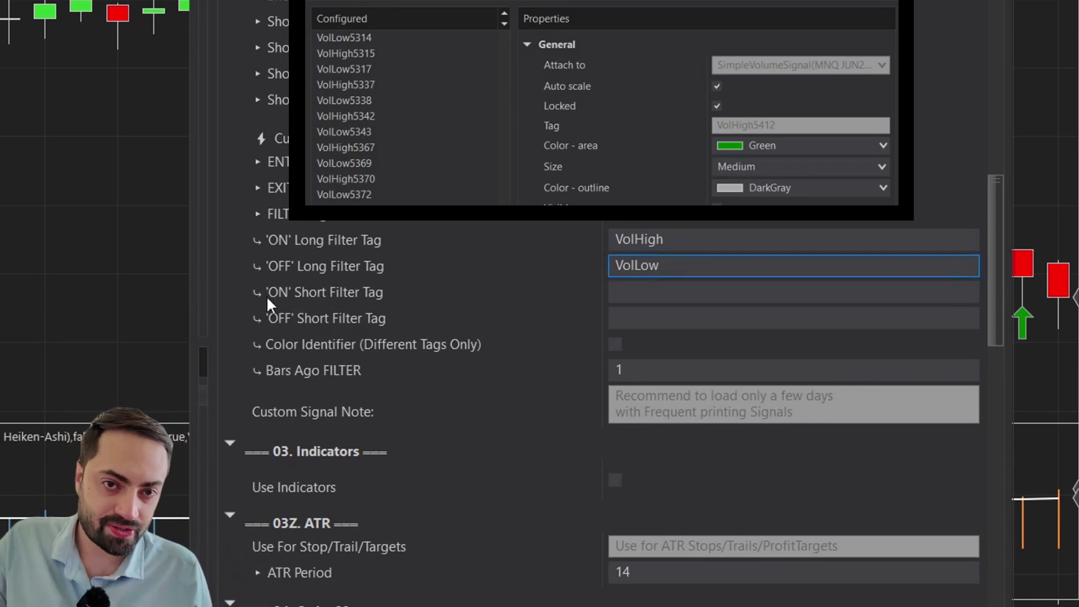
click(644, 288)
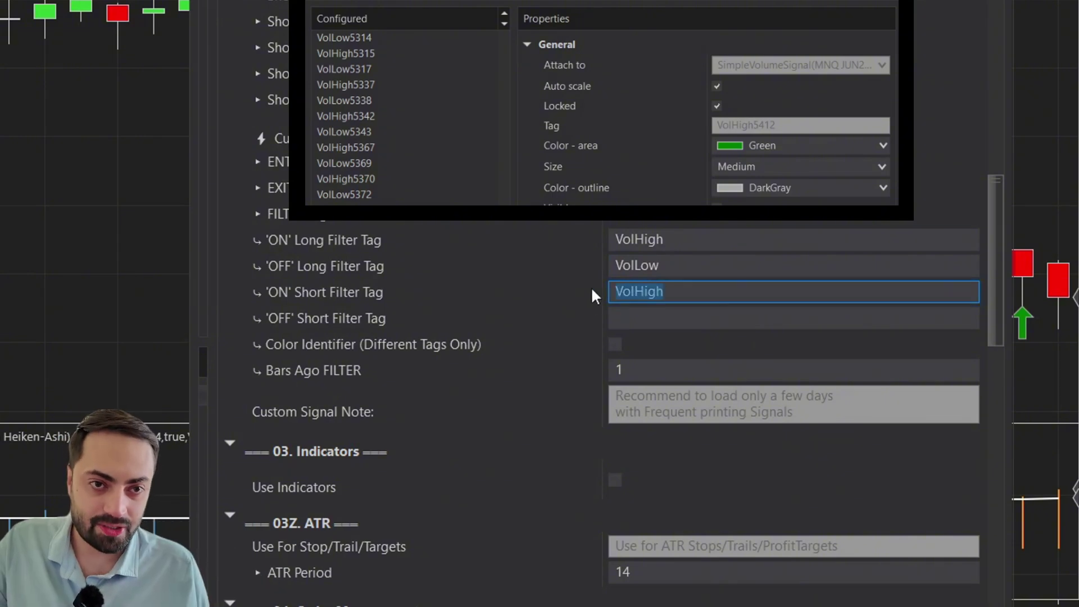
click(672, 323)
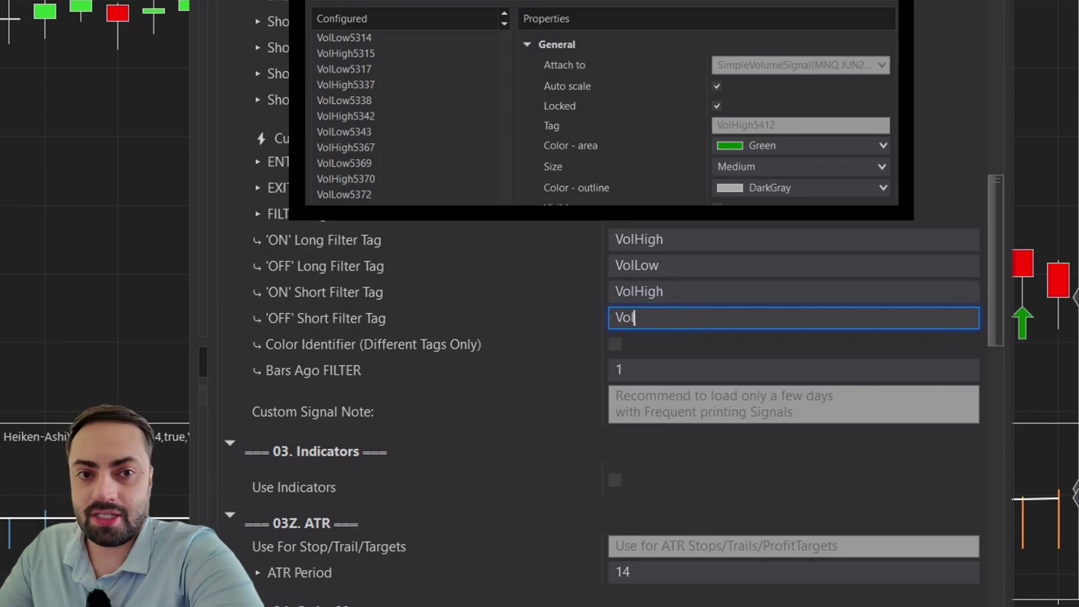
text(VolLow)
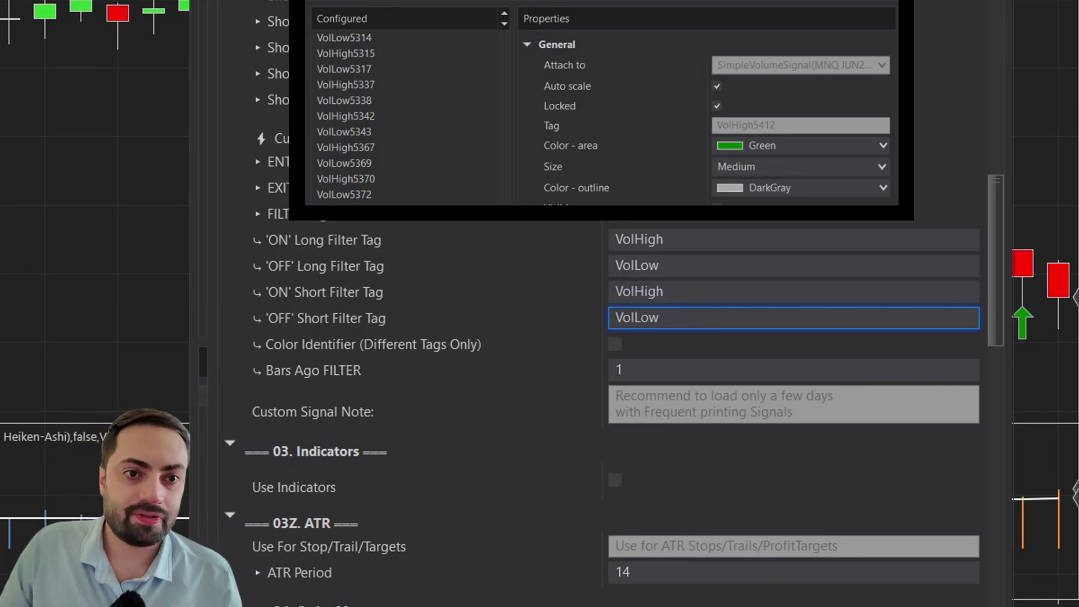
scroll(1003, 227, down, 1)
scroll(1002, 231, down, 5)
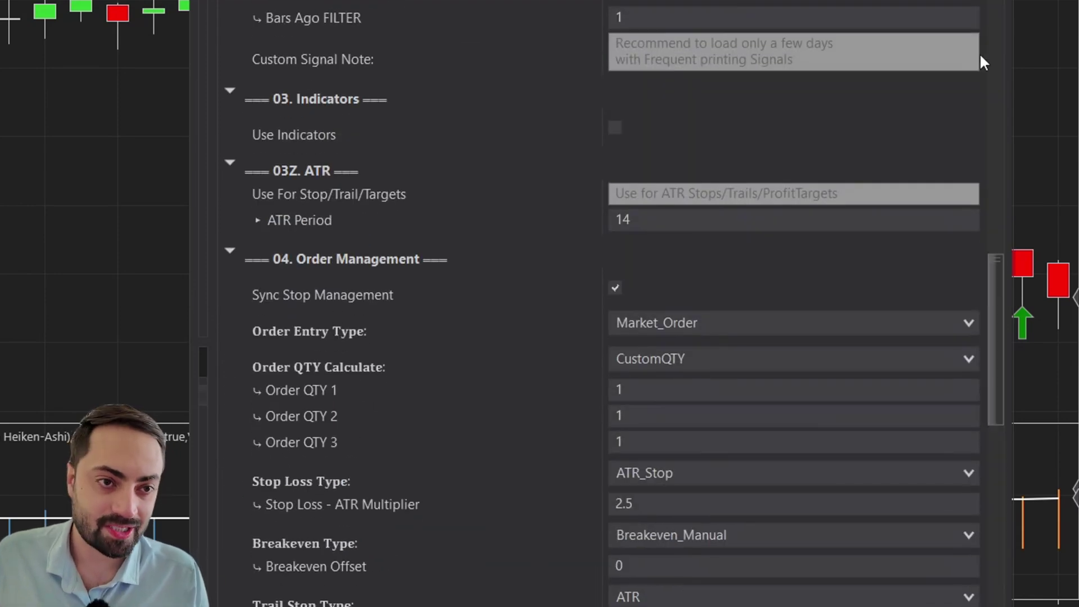
drag(995, 281, 995, 235)
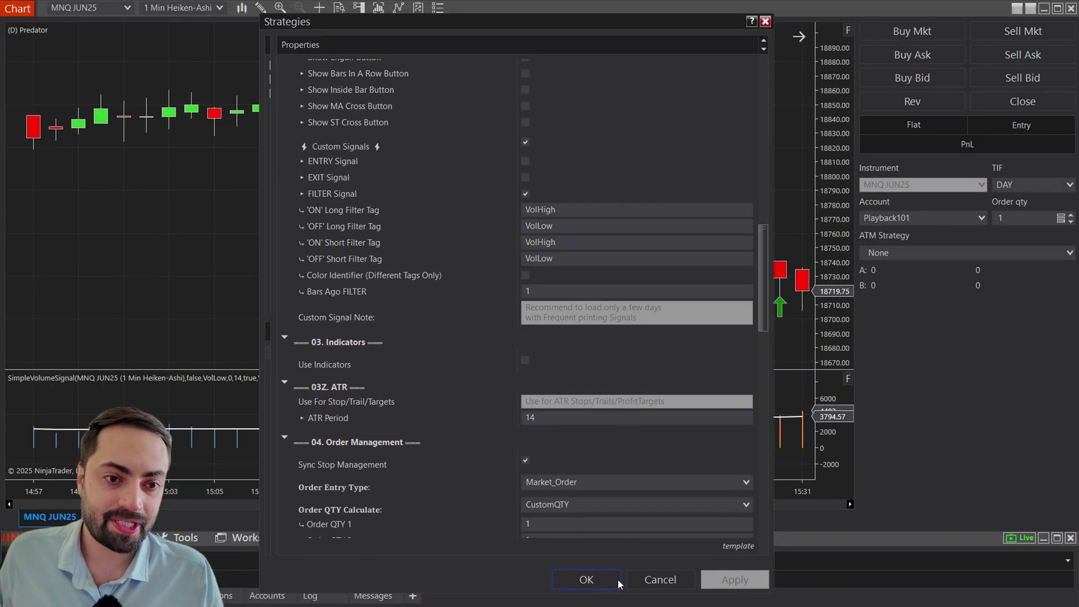
Apply the strategy settings and enable the strategy on the MNQ JUN25 playback chart.
click(617, 582)
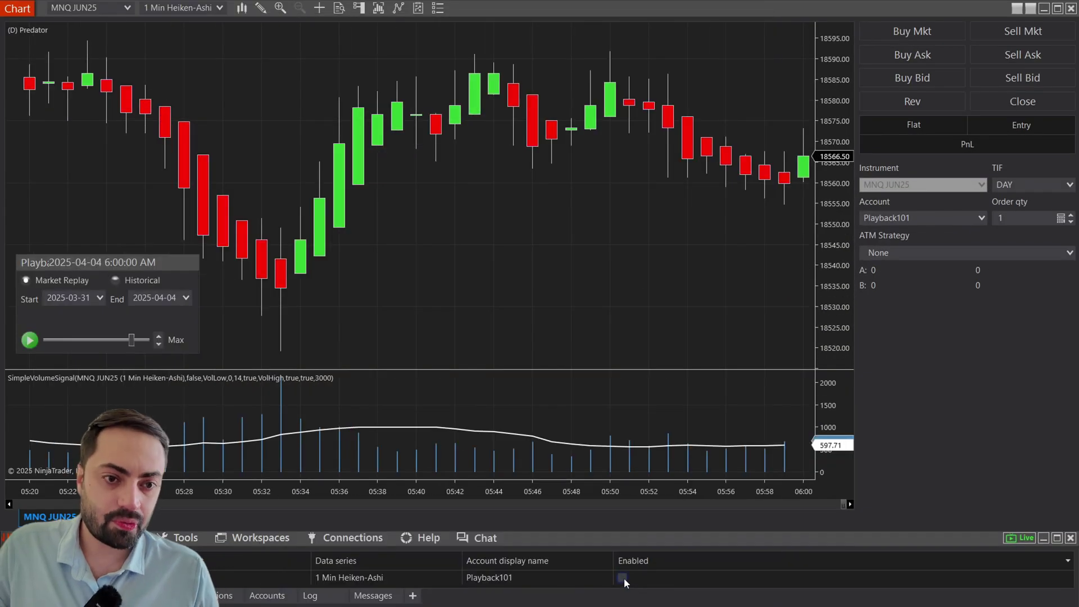
click(622, 578)
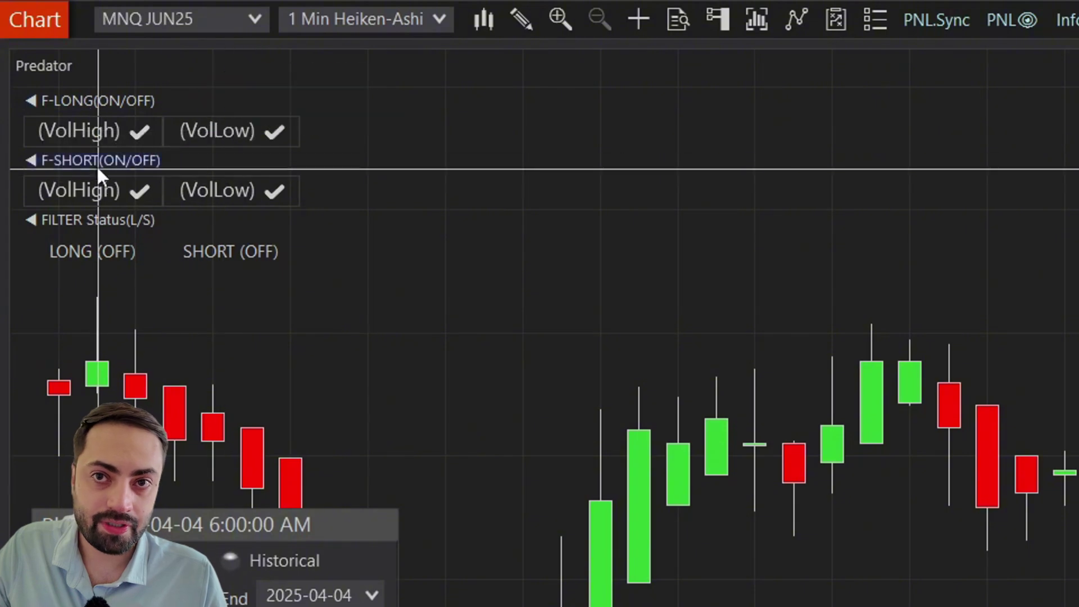
Check the VolHigh and VolLow tag buttons for the long and short filters on the Predator panel.
click(57, 130)
click(191, 131)
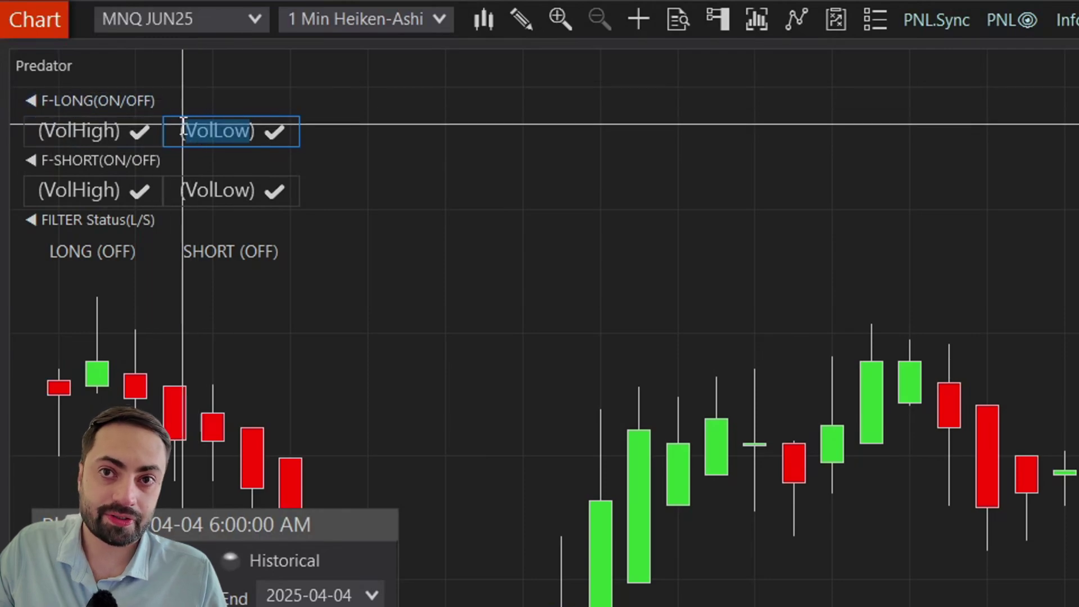
click(147, 130)
click(285, 132)
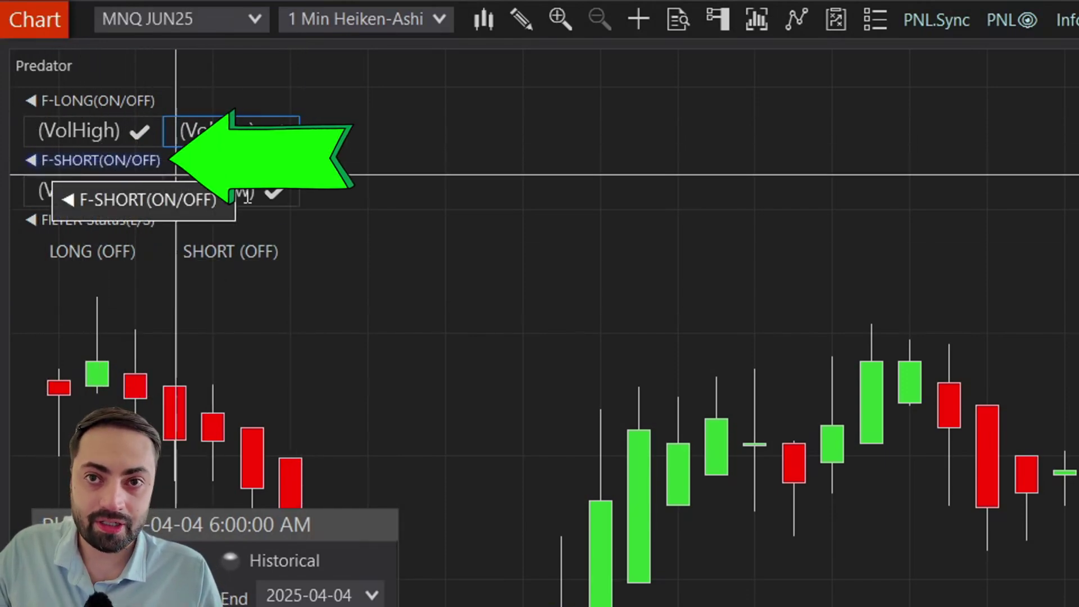
click(89, 191)
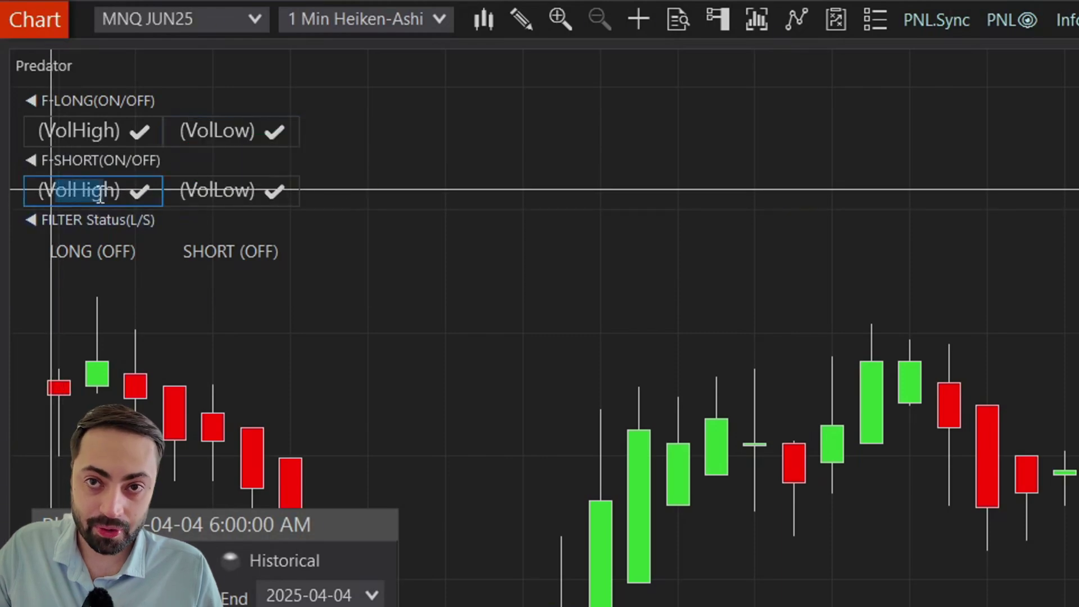
double_click(139, 191)
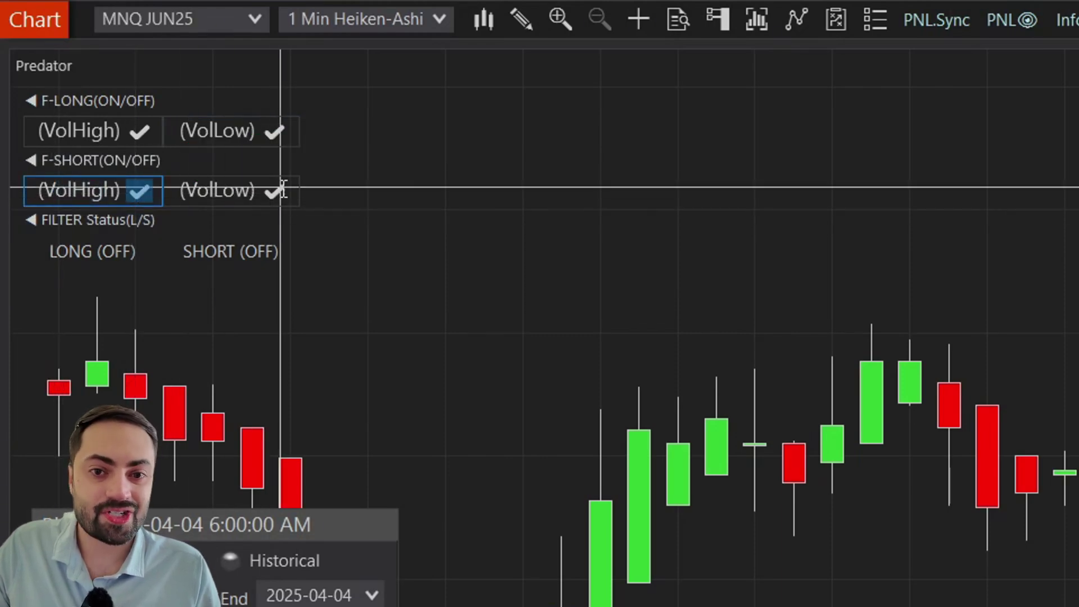
click(215, 194)
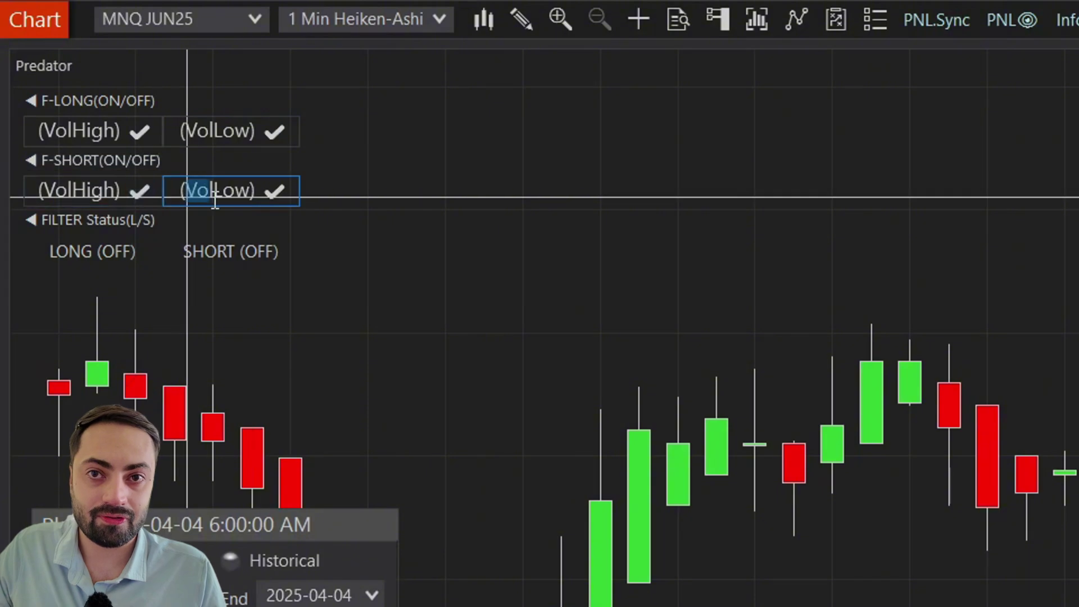
double_click(287, 194)
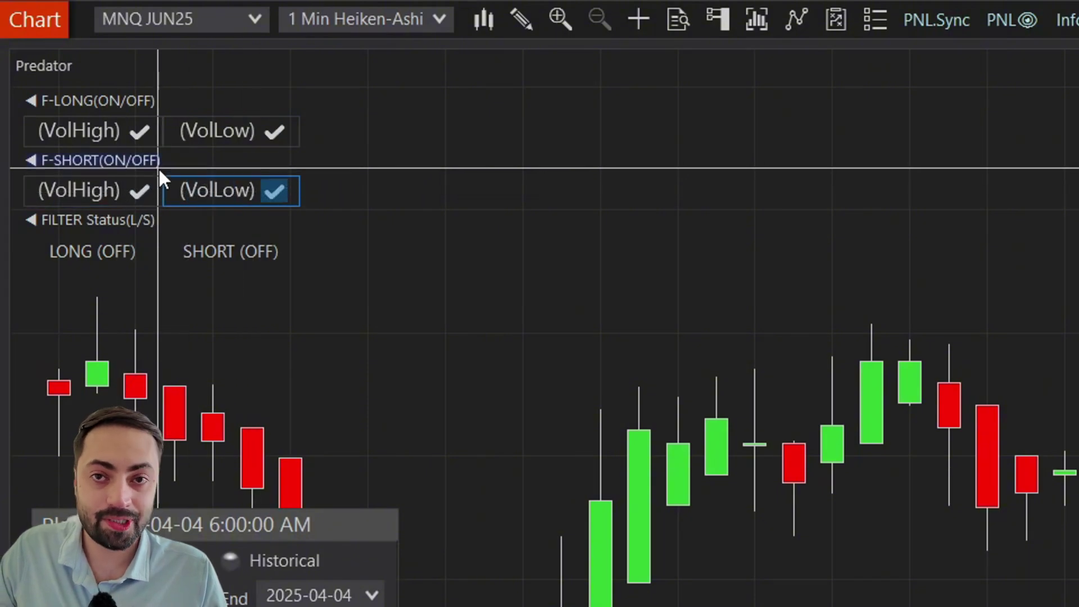
click(331, 200)
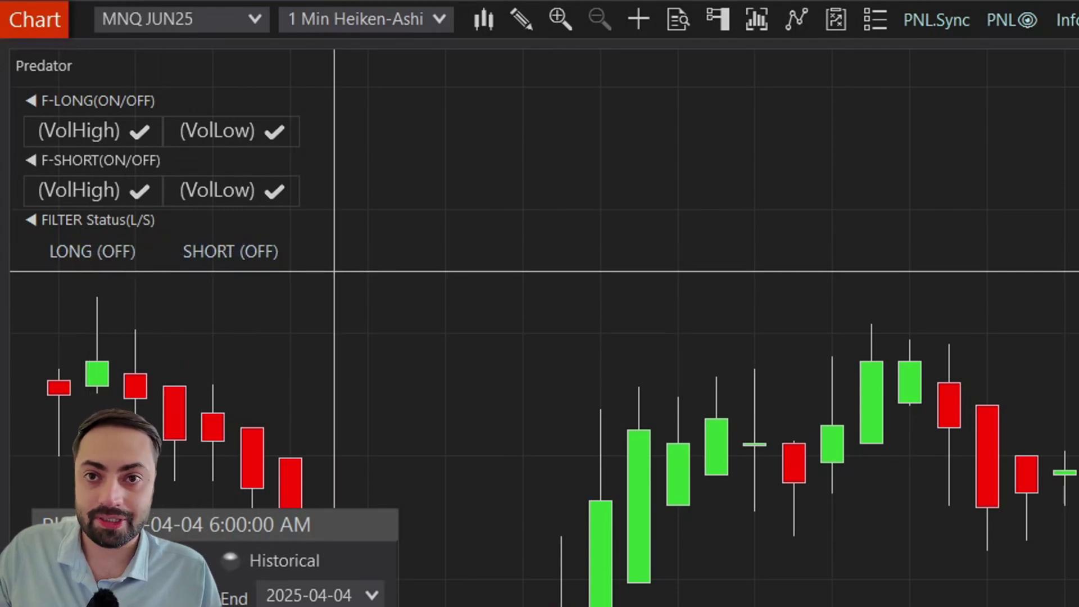
Switch the long and short filter statuses on, then turn both back OFF.
click(92, 252)
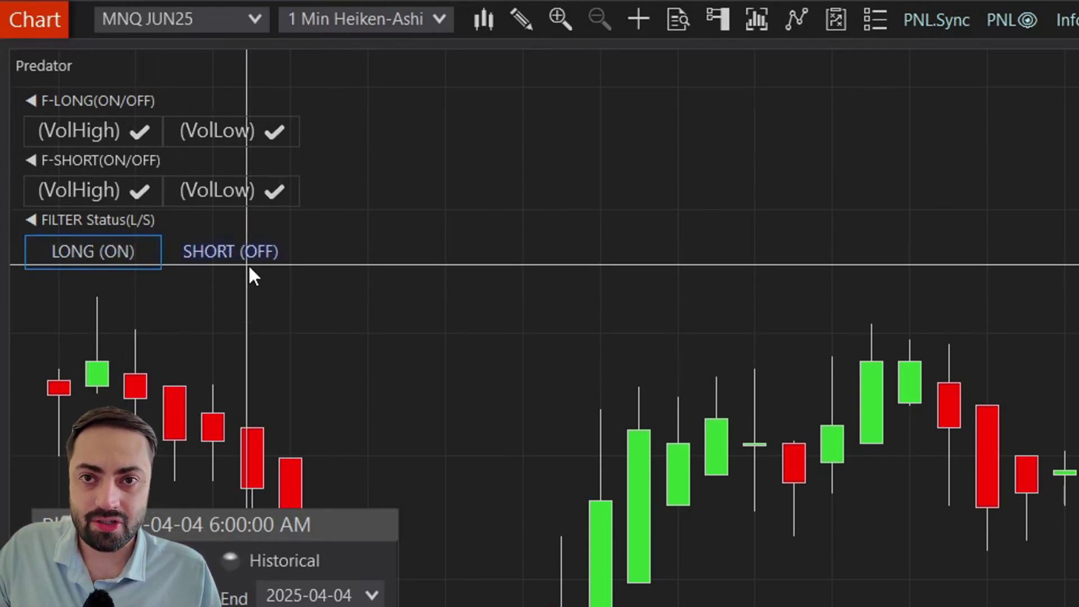
click(258, 251)
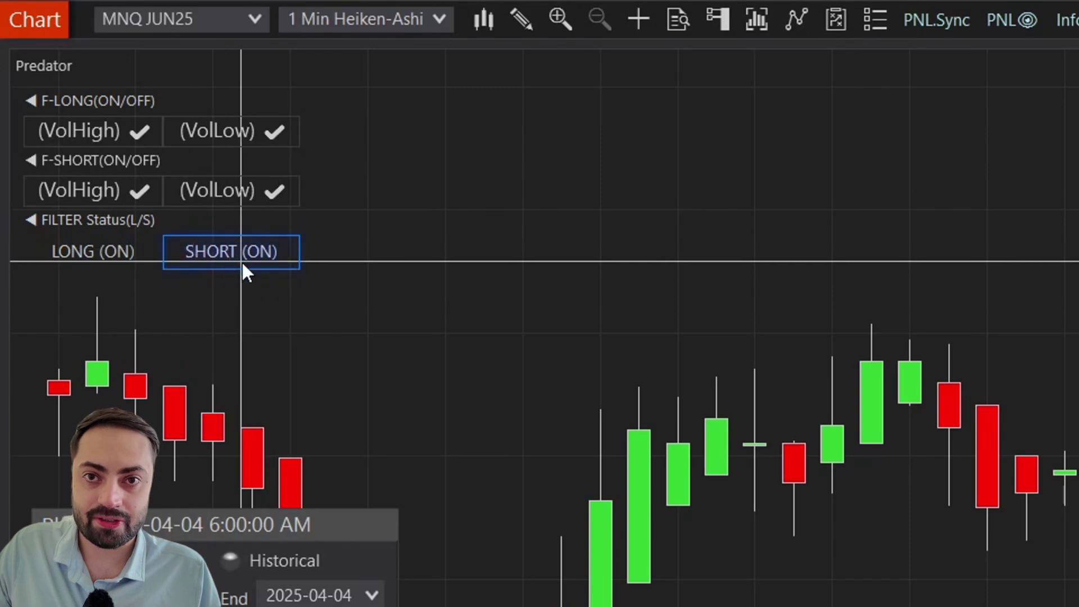
click(242, 251)
click(123, 263)
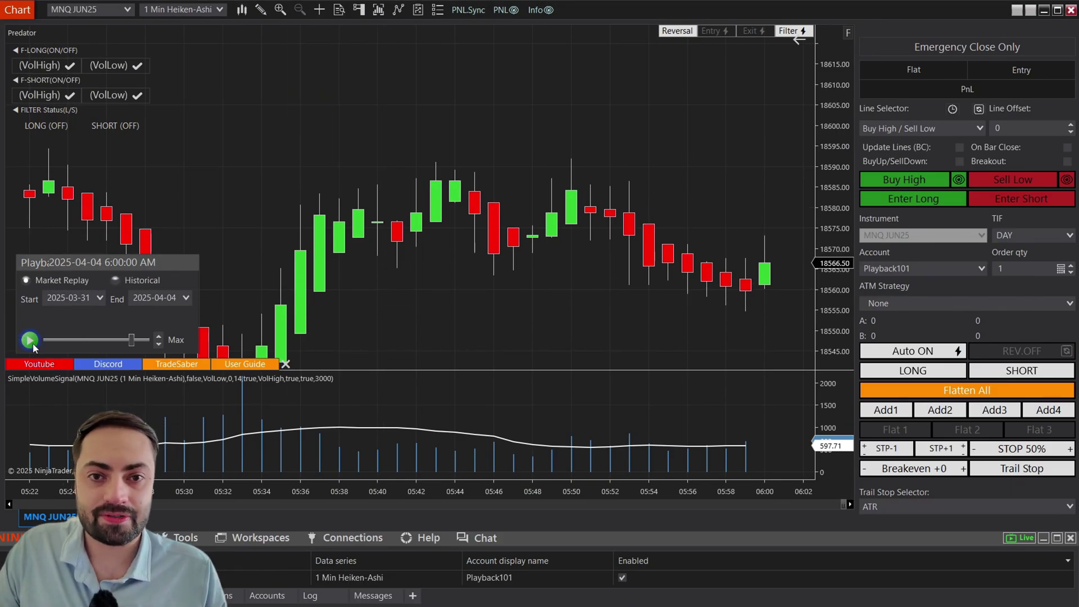
Run the replay at 15x, pause on the short entries, then resume at 100x until targets fill.
click(30, 340)
click(159, 344)
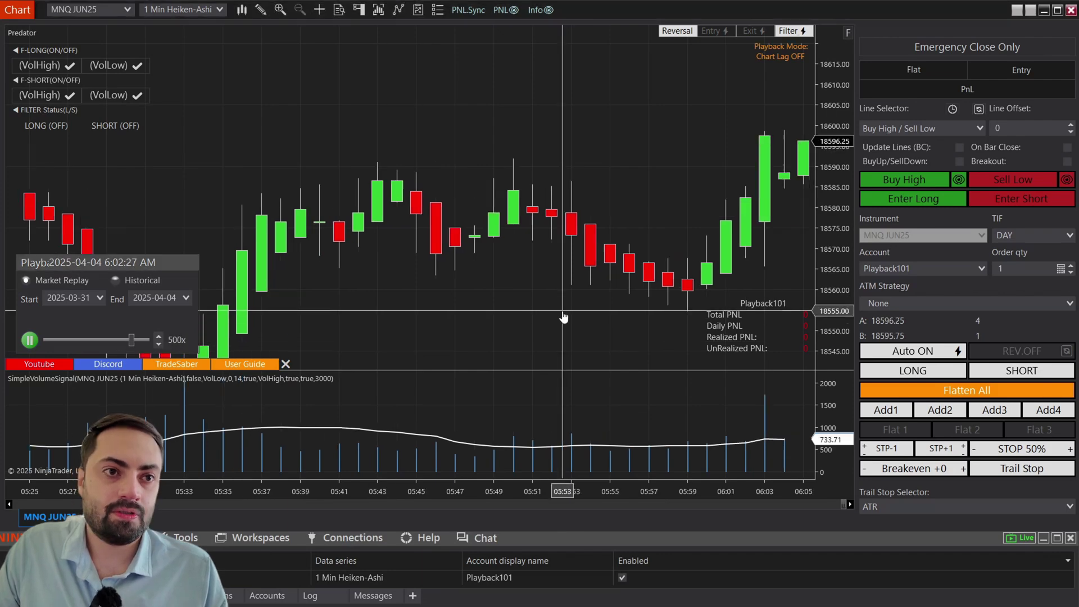
click(158, 344)
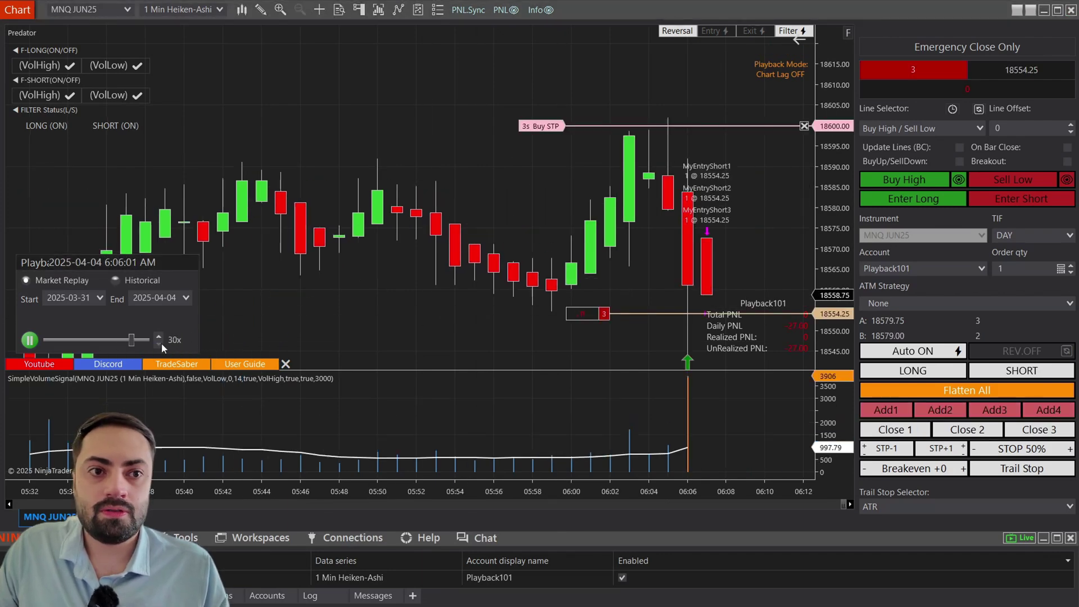
click(30, 340)
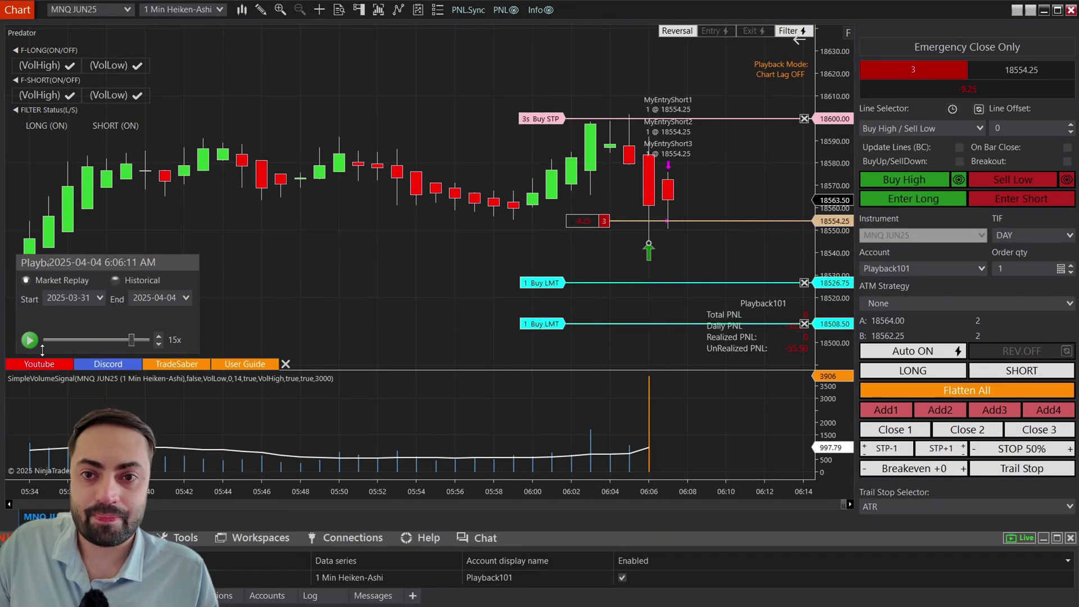
click(29, 340)
click(159, 336)
click(159, 336)
click(159, 336)
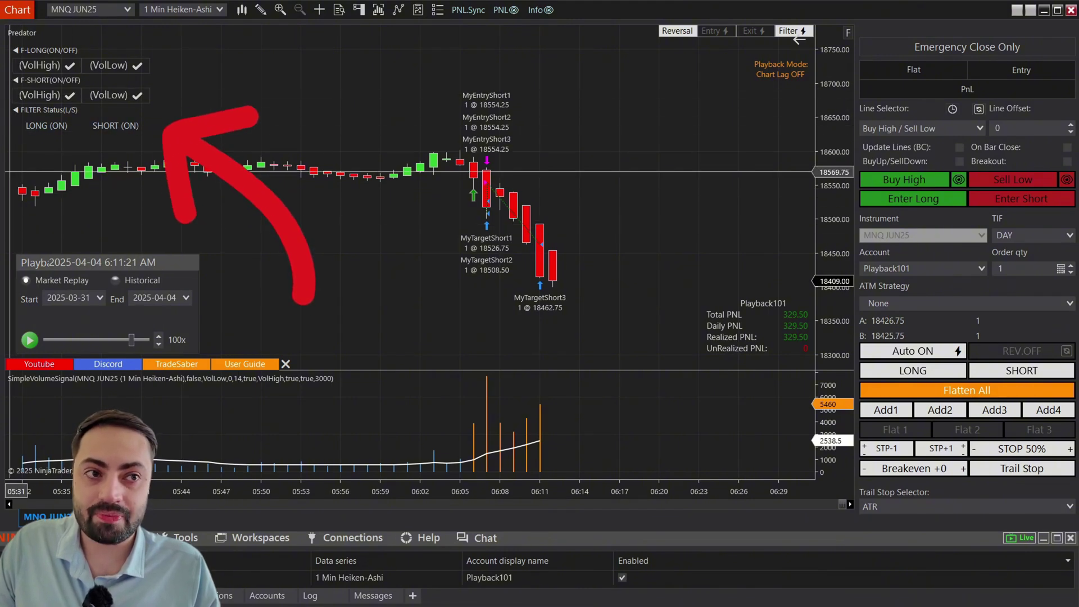
Resume the market replay and raise the playback speed to 500x, then to Max.
click(29, 340)
click(159, 337)
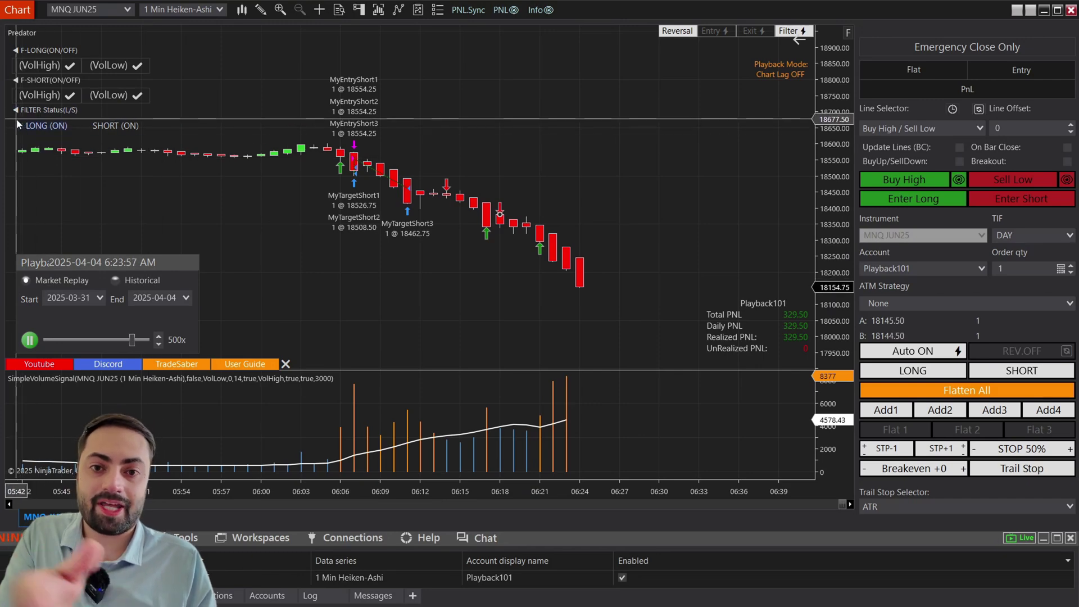
click(158, 335)
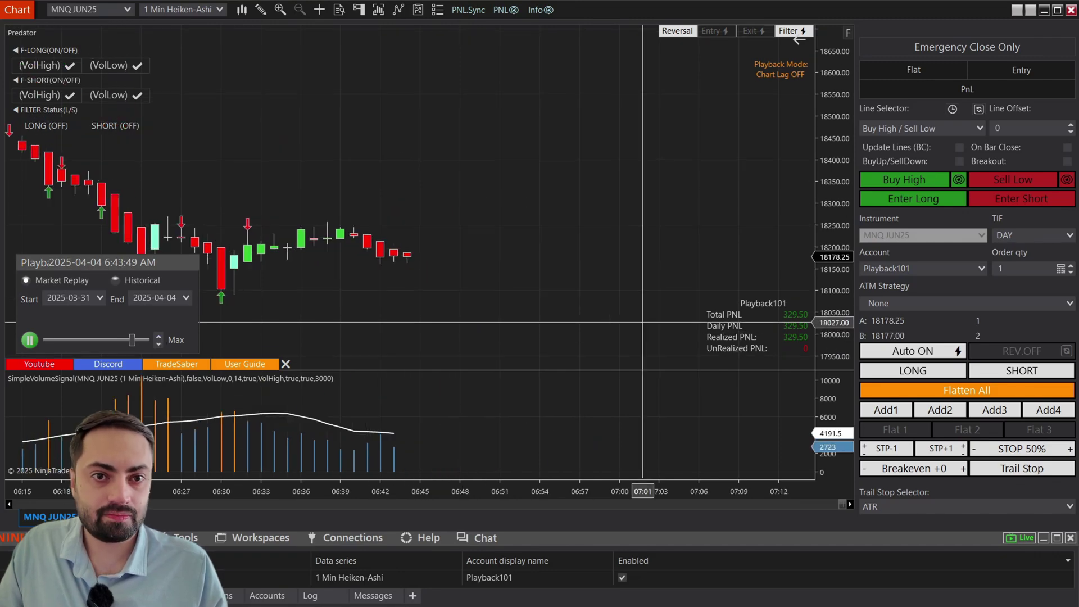
Compress the price scale, pause at the new short entry, then resume replay until targets fill.
drag(834, 246, 827, 292)
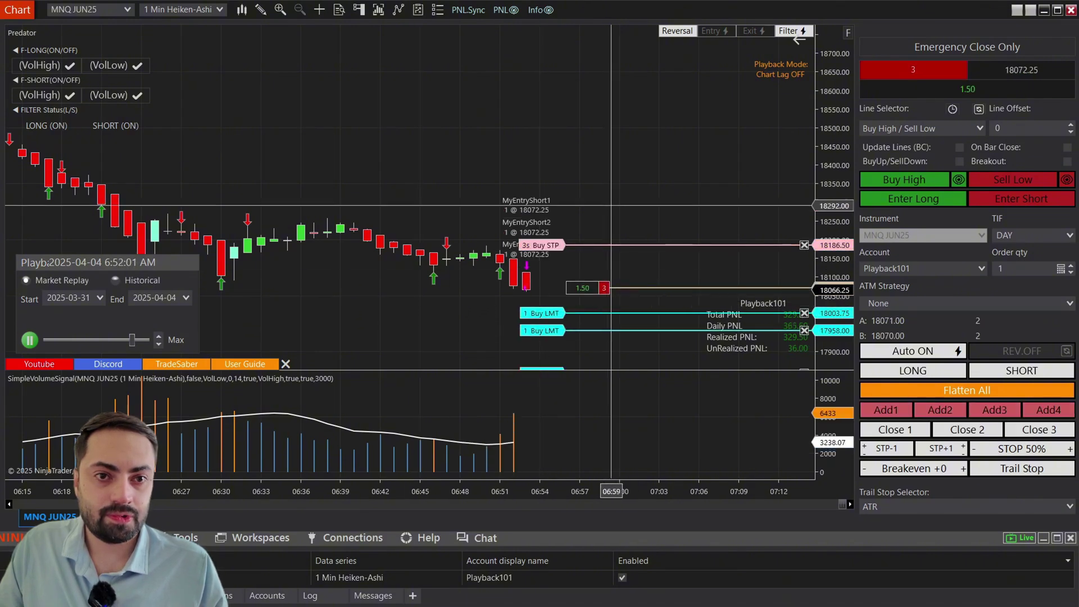
click(30, 340)
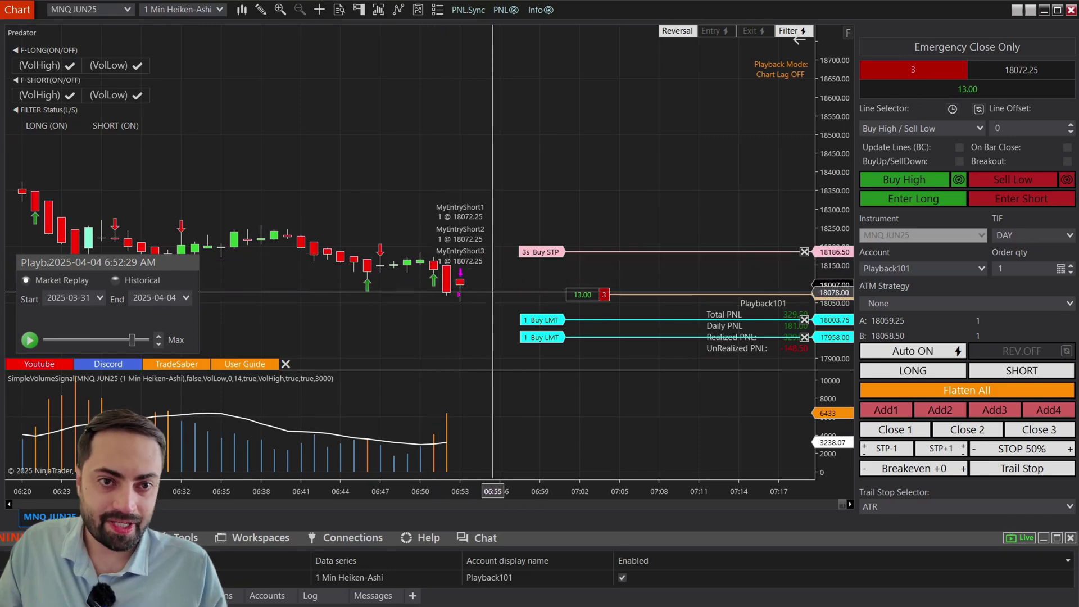
scroll(242, 185, up, 3)
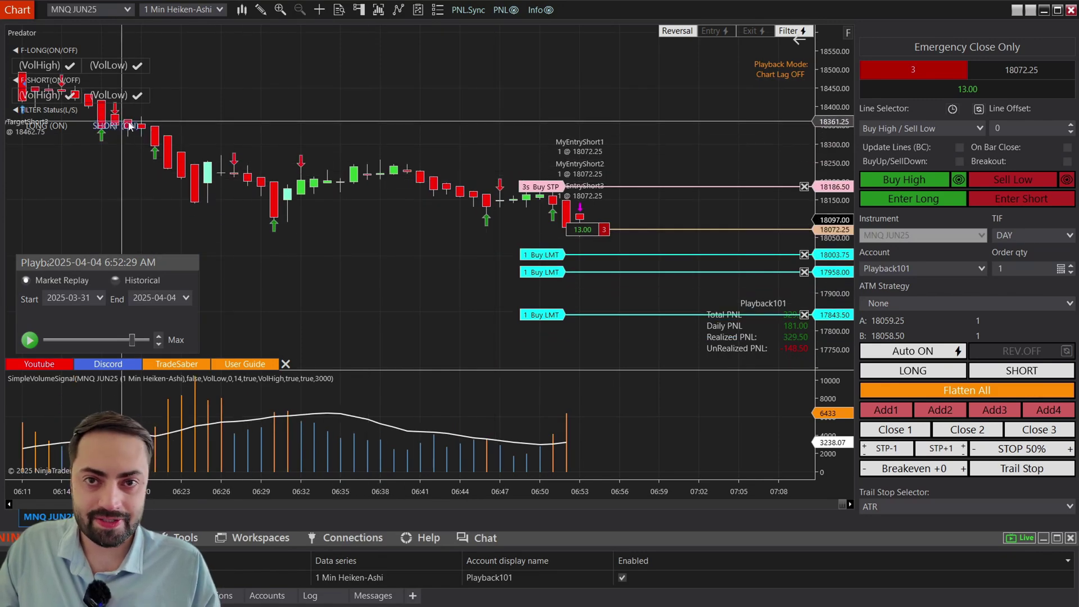
scroll(321, 315, down, 4)
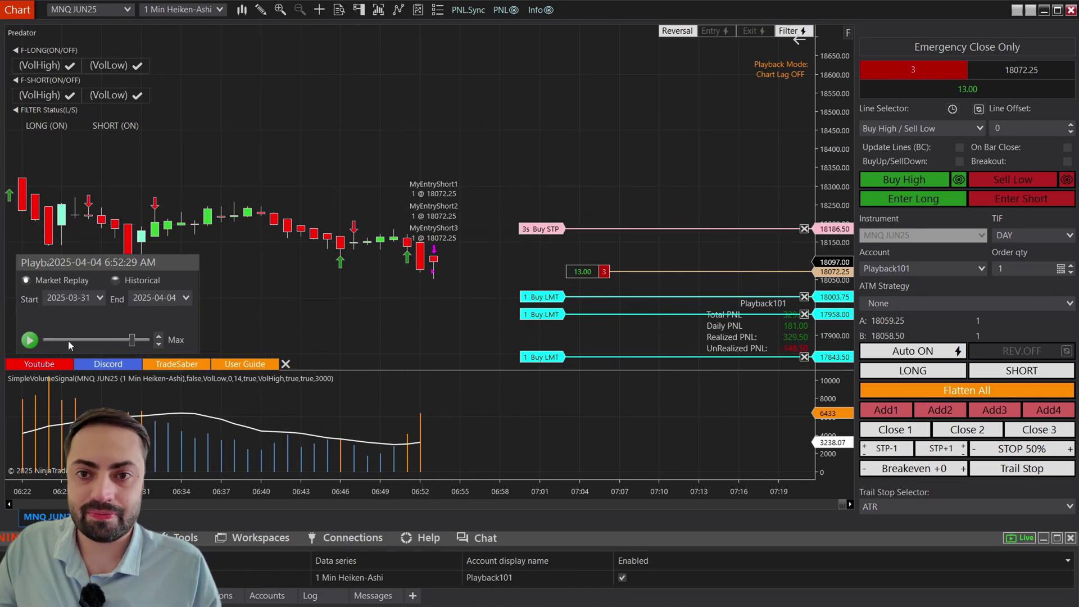
click(31, 340)
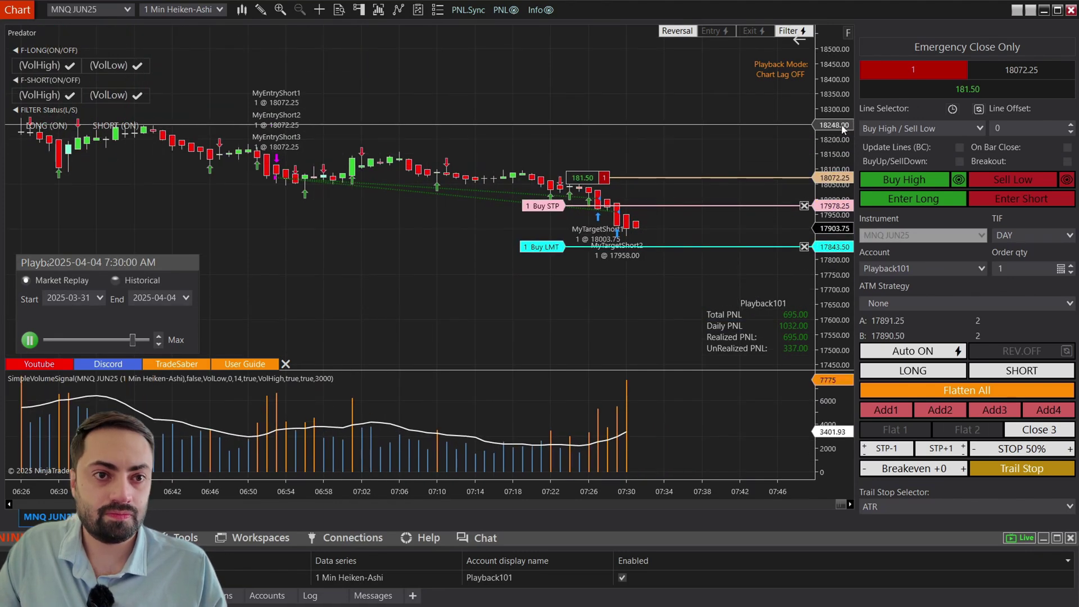
Pause the replay at 7:31 AM with the account flat at 1152.50 PnL.
click(31, 339)
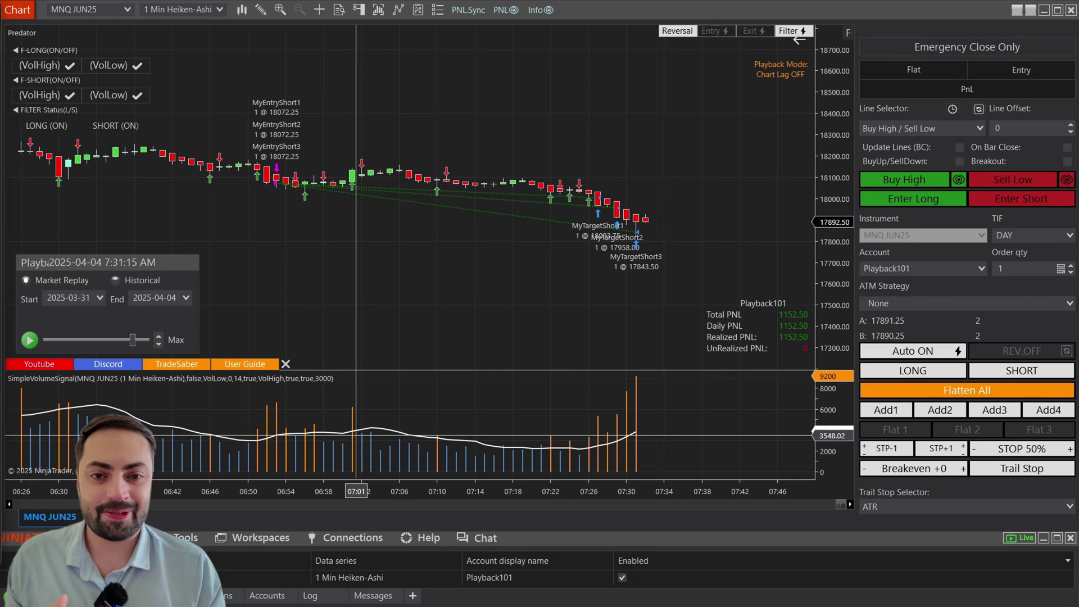